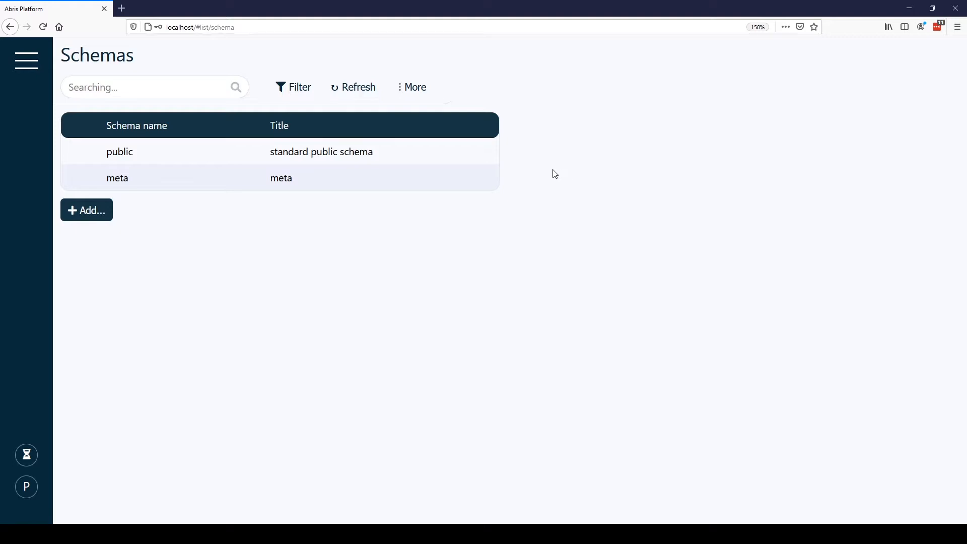
# Create an entity in the public schema with the table name "project" and the title "Projects".
pyautogui.click(195, 158)
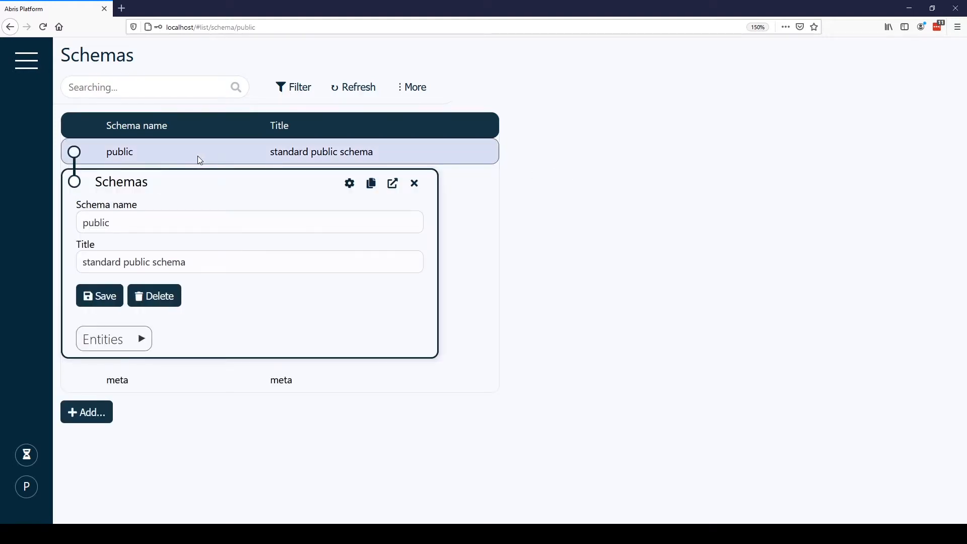
pyautogui.click(137, 339)
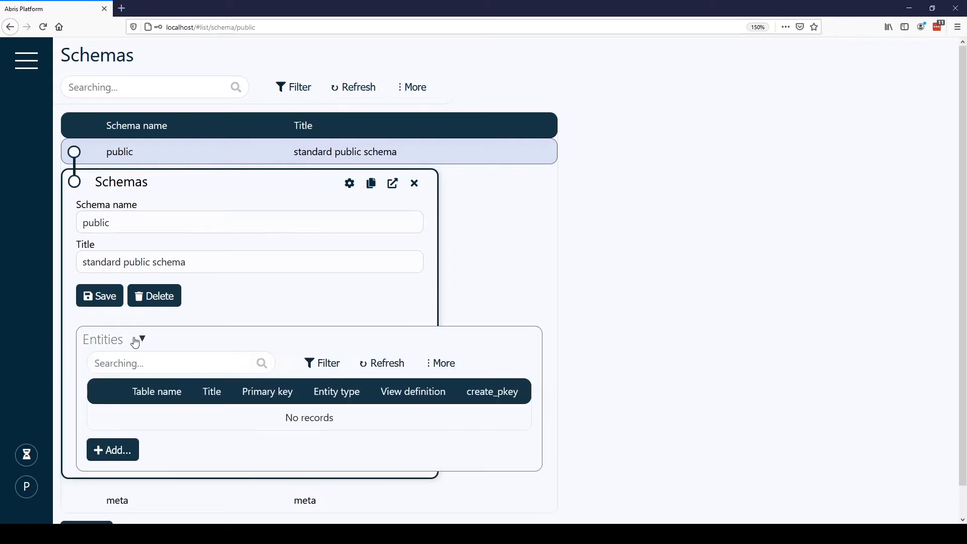
pyautogui.click(121, 450)
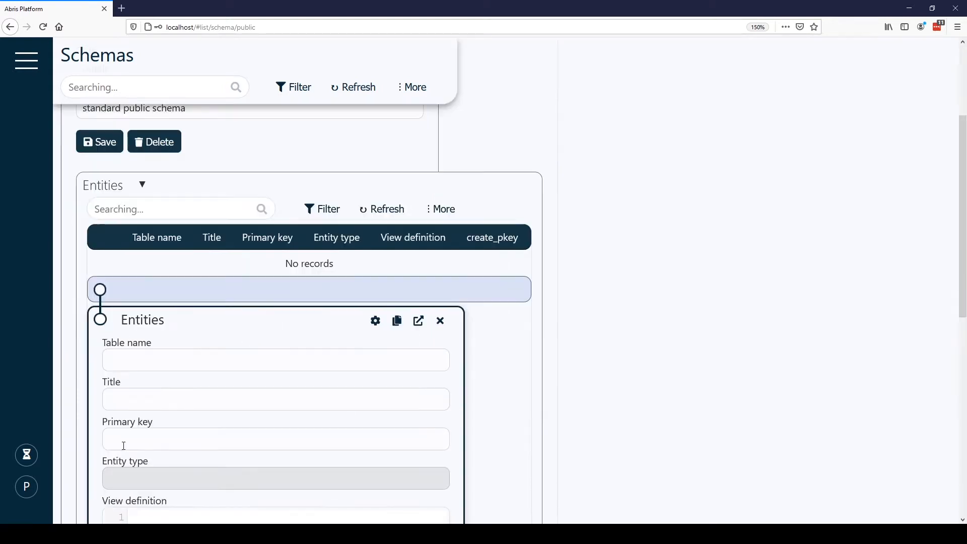
pyautogui.click(149, 197)
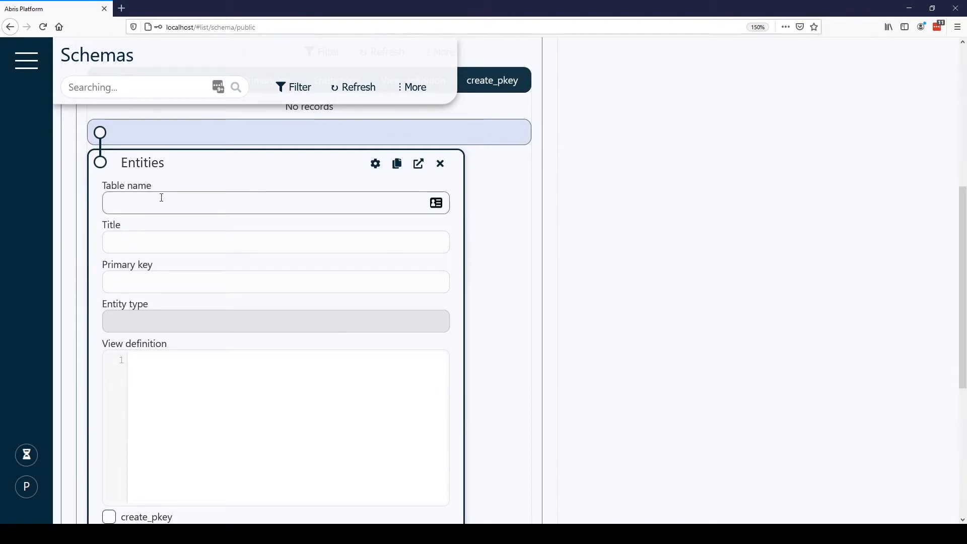
pyautogui.write('project')
pyautogui.click(183, 248)
pyautogui.write('Proj')
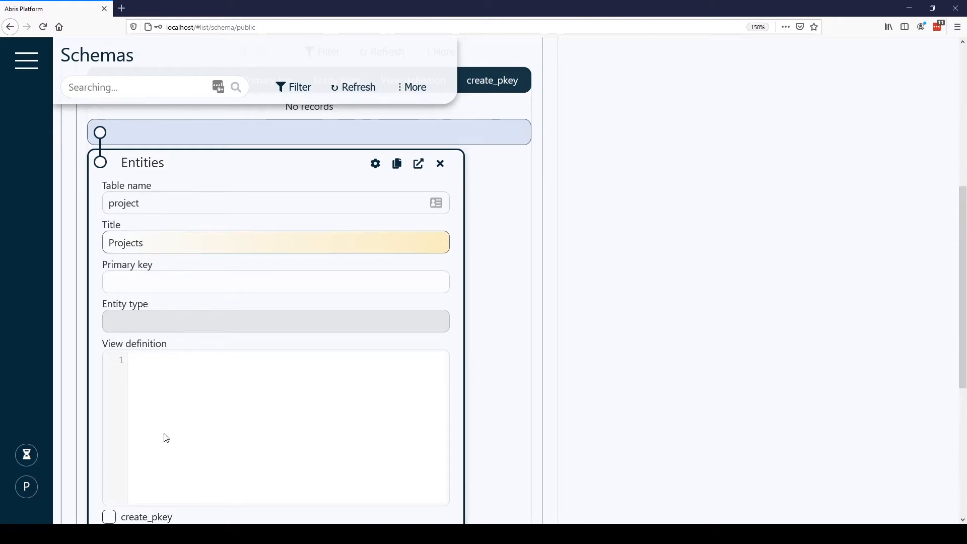
pyautogui.scroll(-2, 146, 417)
pyautogui.click(148, 481)
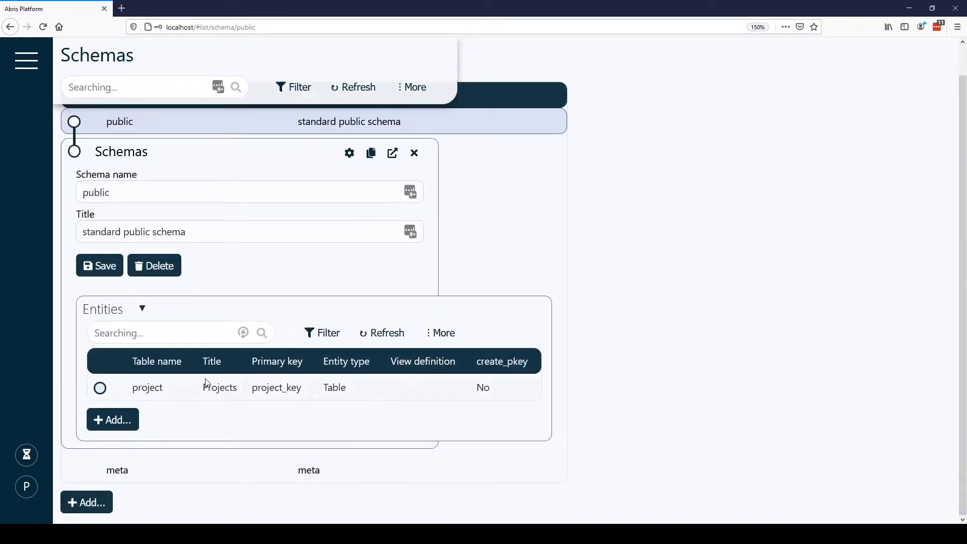
# Start a new property for the project entity and enter "name" as its column name.
pyautogui.click(210, 387)
pyautogui.scroll(-6, 239, 401)
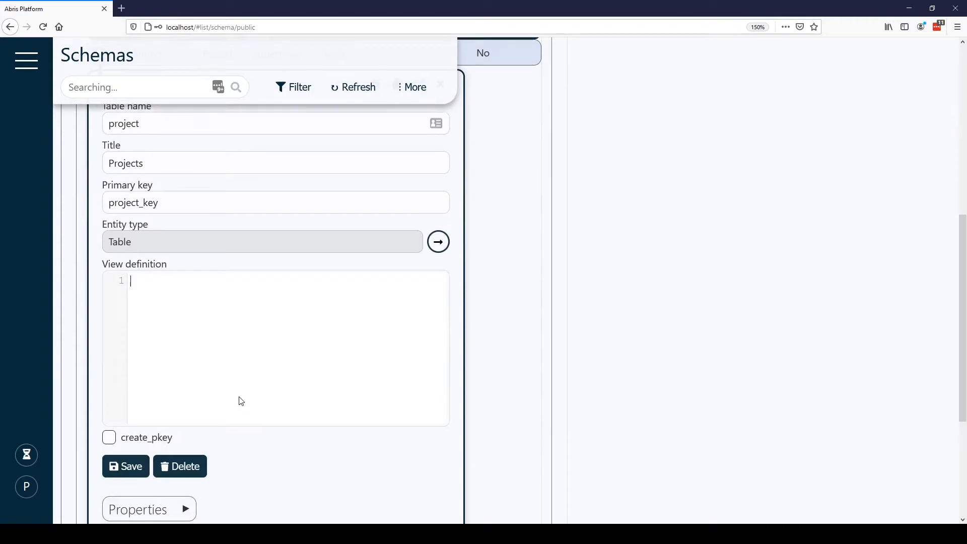
pyautogui.click(160, 359)
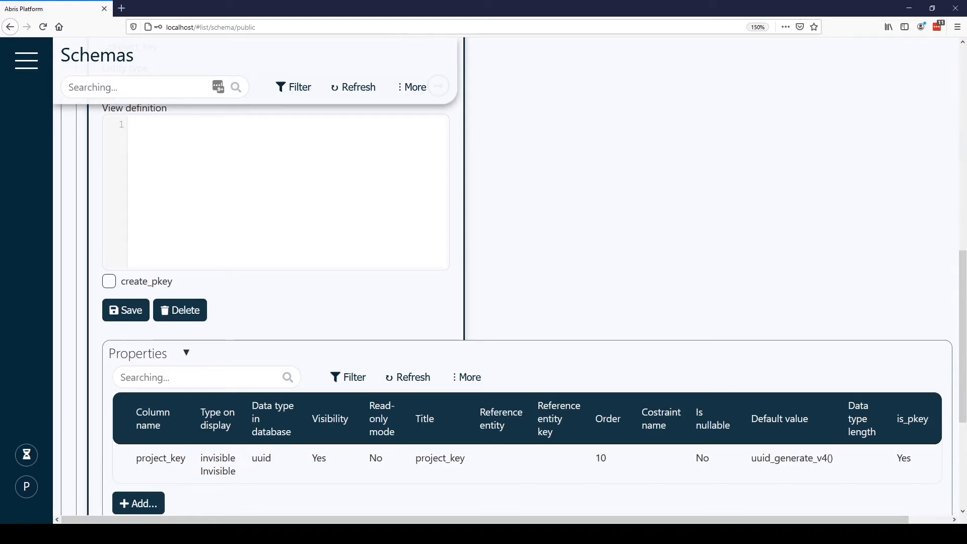
pyautogui.click(154, 501)
pyautogui.scroll(-8, 288, 463)
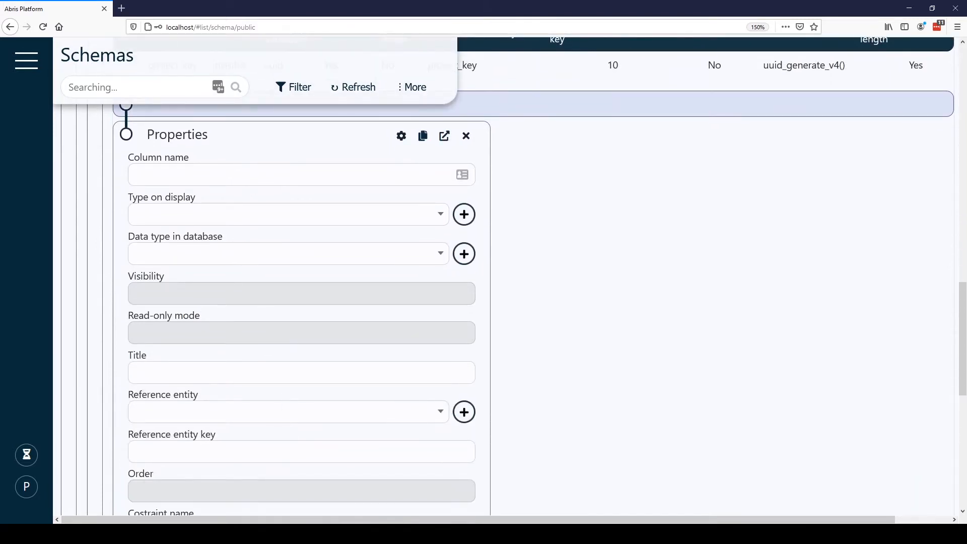
pyautogui.click(143, 178)
pyautogui.write('name')
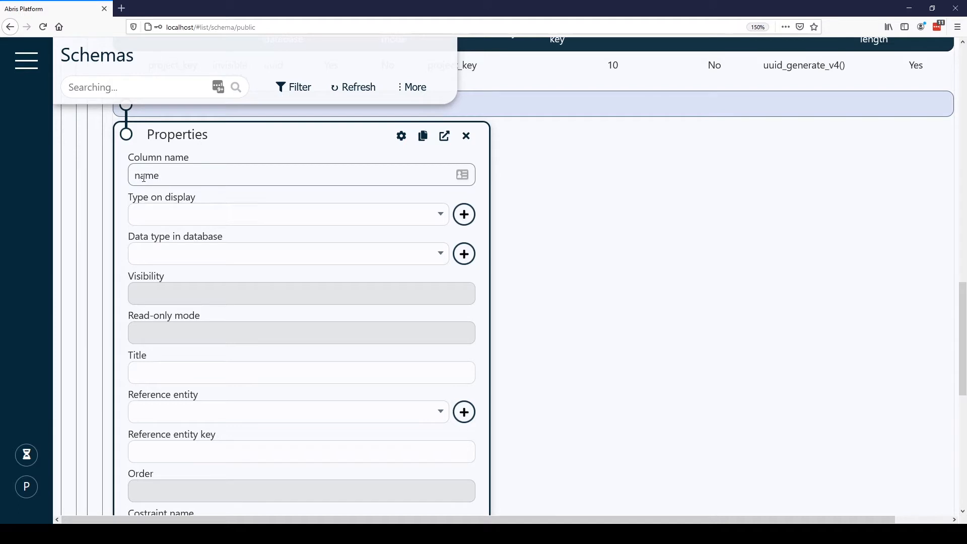
# Title the new property "Name" and set its data type in the database to text.
pyautogui.click(144, 215)
pyautogui.click(181, 383)
pyautogui.write('Name')
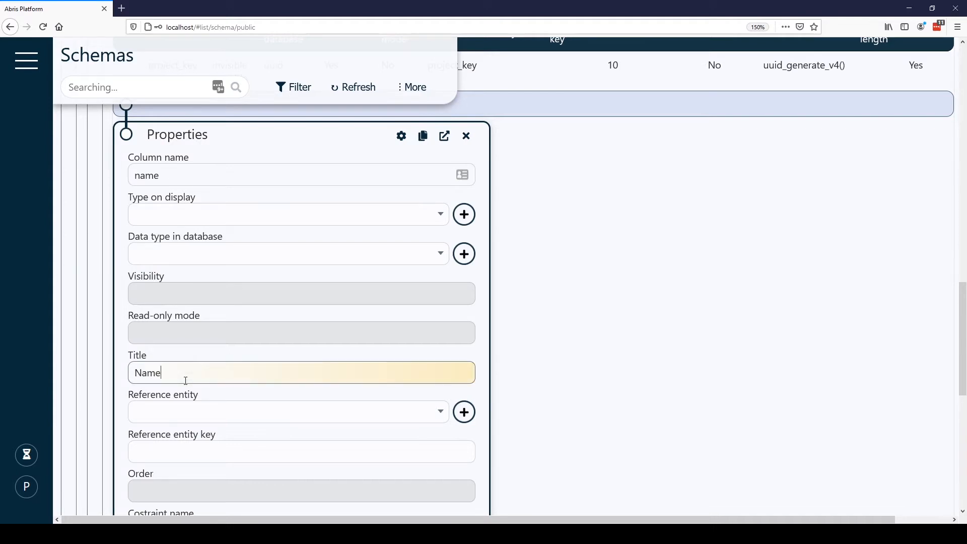
pyautogui.click(205, 256)
pyautogui.write('text')
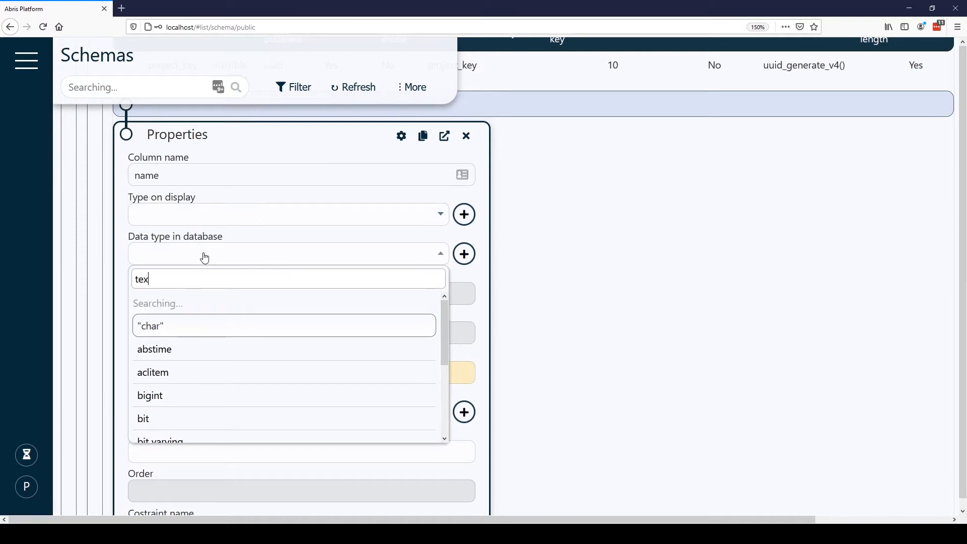
pyautogui.click(202, 304)
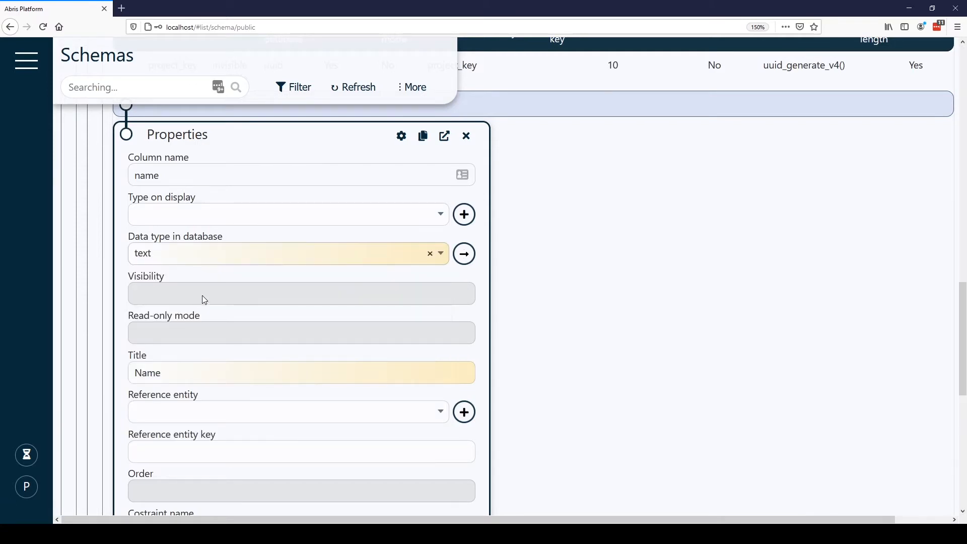
# Set the name property's display type to caption Headline and create the property.
pyautogui.click(216, 213)
pyautogui.write('ca')
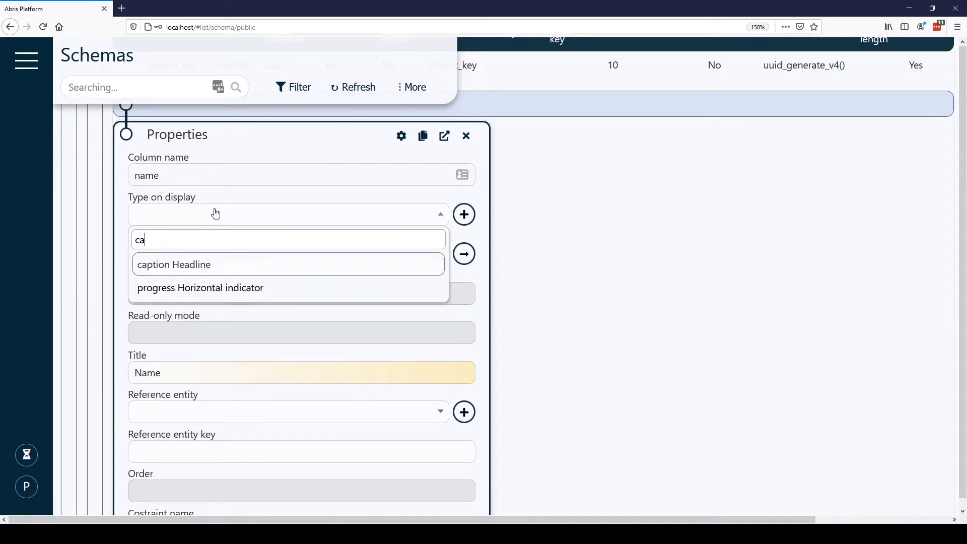
pyautogui.click(204, 270)
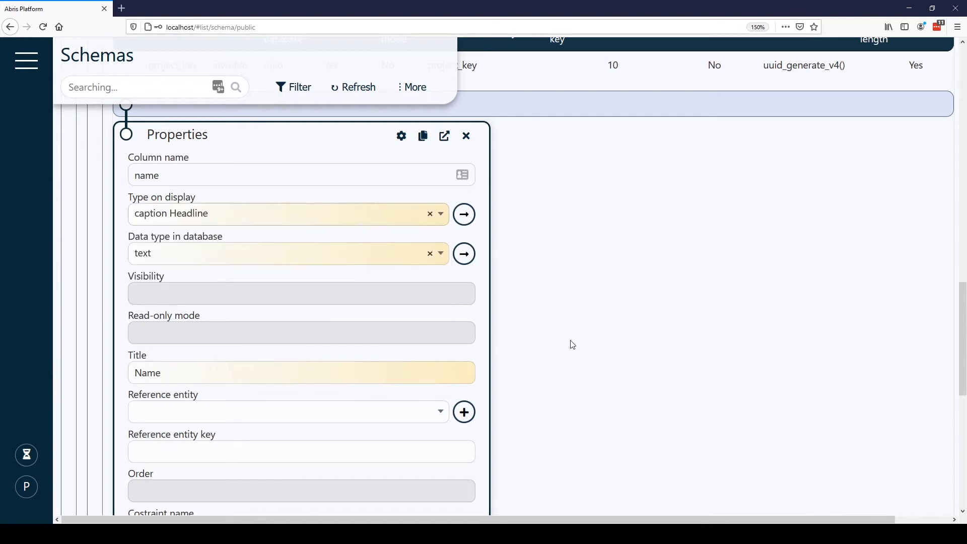
pyautogui.scroll(-2, 573, 342)
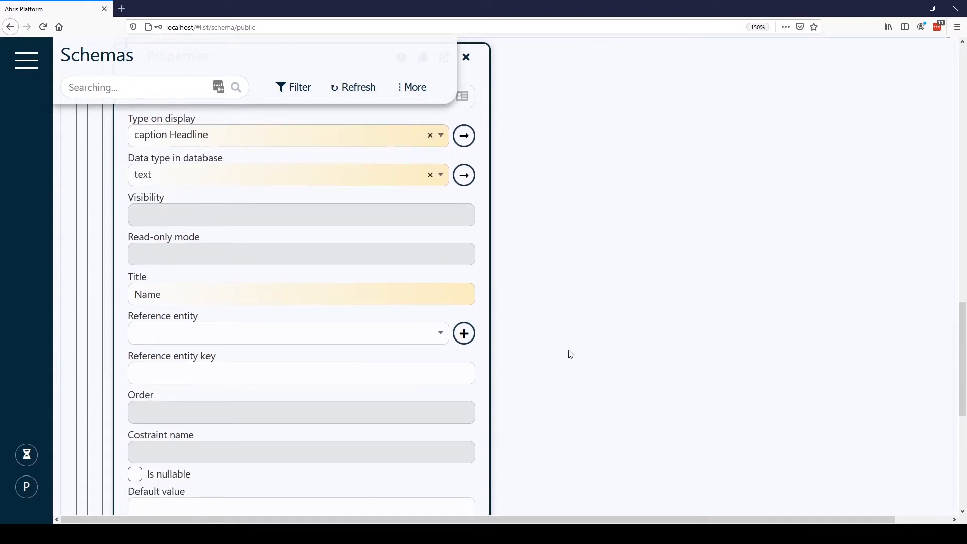
pyautogui.scroll(-4, 571, 355)
pyautogui.click(160, 440)
# Start another property of the project entity with the column name "info" and the title "Information".
pyautogui.click(133, 301)
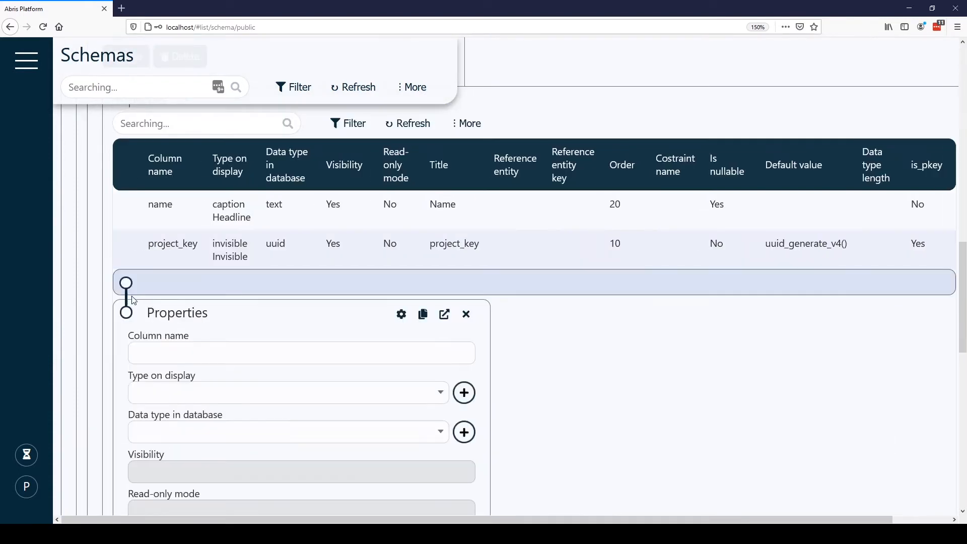
pyautogui.scroll(-1, 187, 329)
pyautogui.scroll(-1, 187, 329)
pyautogui.click(189, 275)
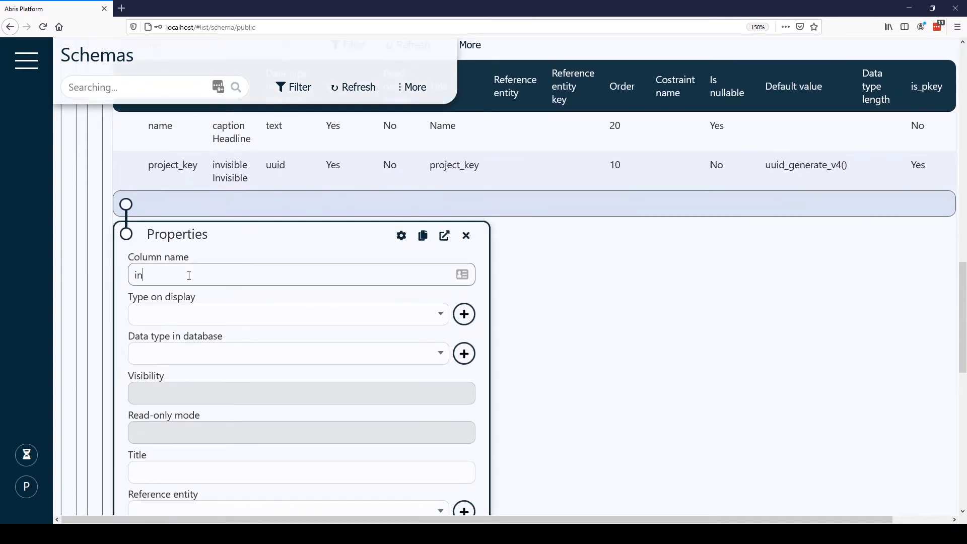
pyautogui.click(200, 469)
pyautogui.write('Information')
# Create the info property with the database data type text and the display type plain Text without formatting.
pyautogui.click(197, 355)
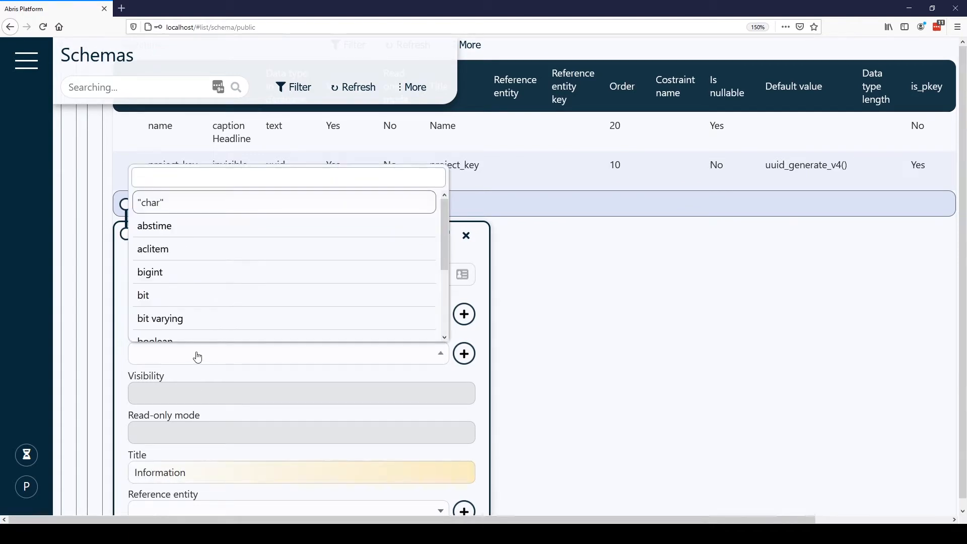
pyautogui.write('text')
pyautogui.click(187, 328)
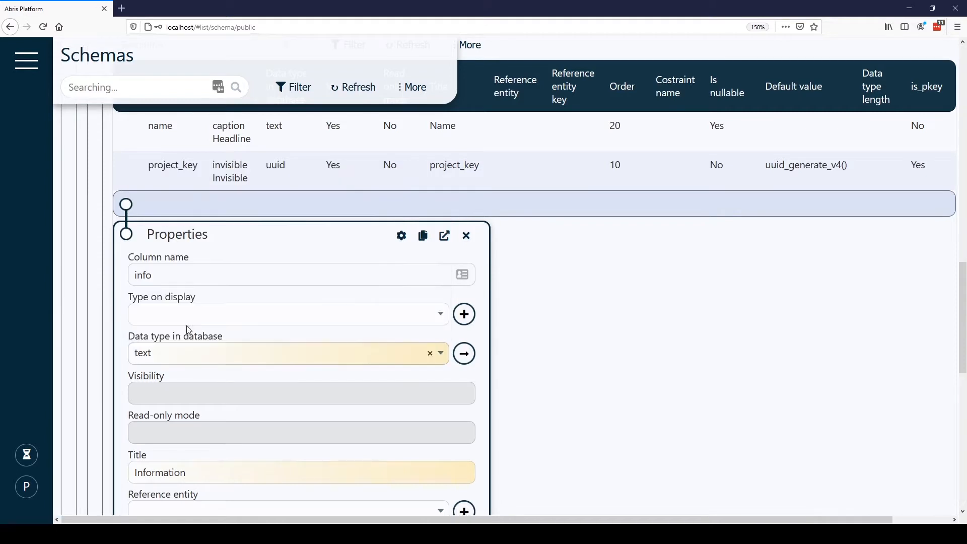
pyautogui.click(181, 315)
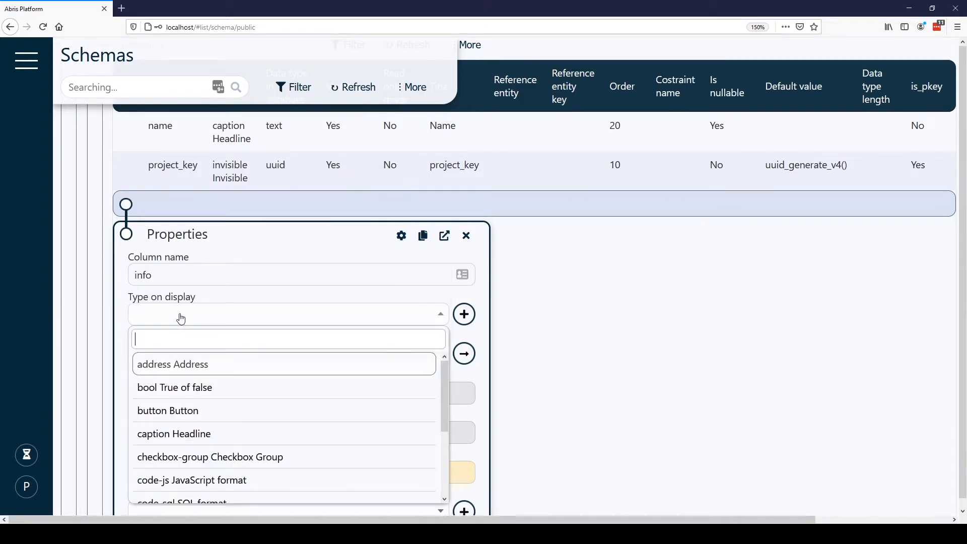
pyautogui.write('plain')
pyautogui.click(188, 366)
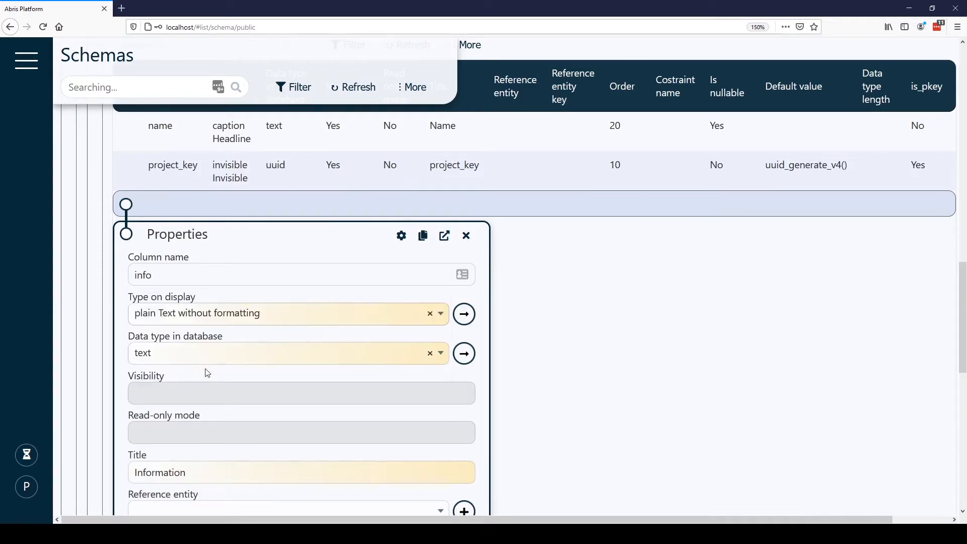
pyautogui.scroll(-3, 524, 410)
pyautogui.scroll(-3, 208, 475)
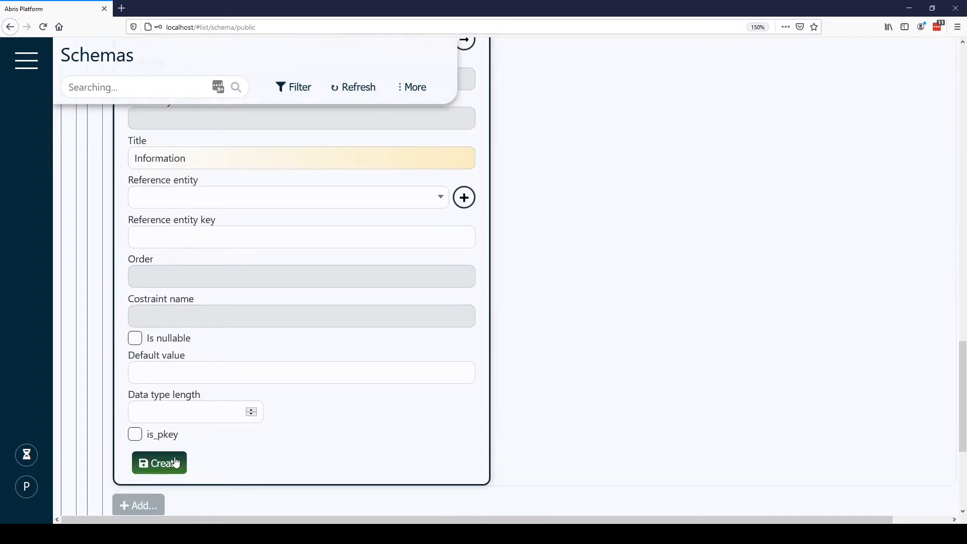
pyautogui.click(176, 462)
# Start another property of the project entity with the column name "cost" and the database data type numeric.
pyautogui.click(146, 293)
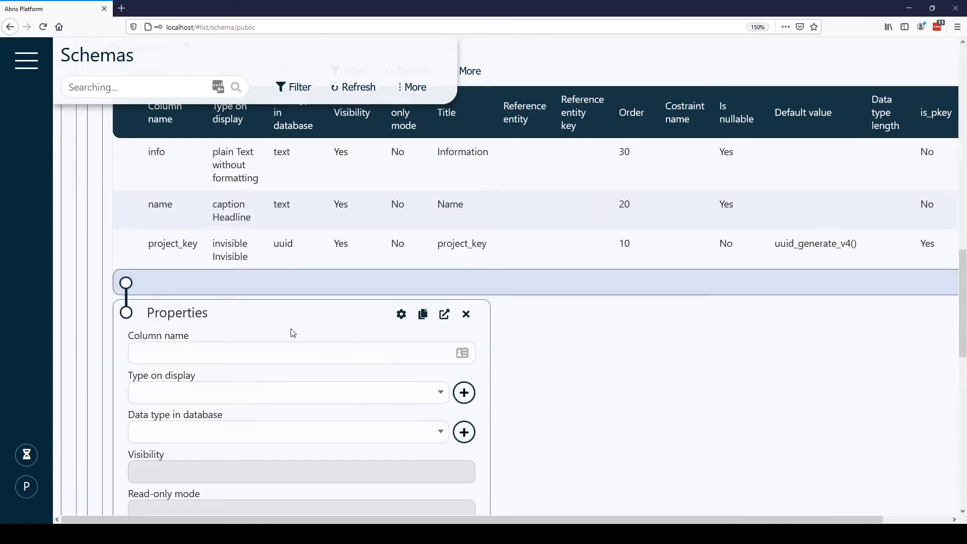
pyautogui.click(255, 345)
pyautogui.write('cost')
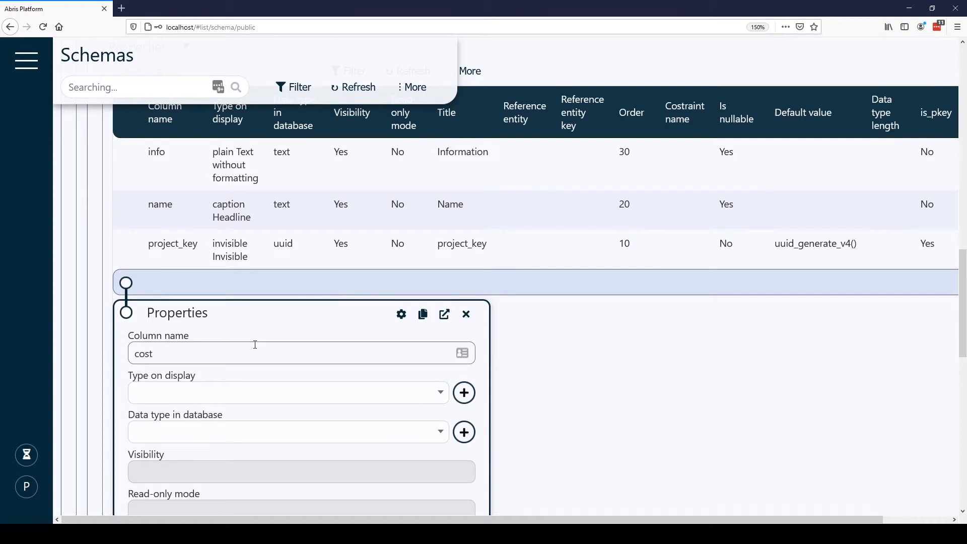
pyautogui.scroll(-2, 257, 345)
pyautogui.click(243, 361)
pyautogui.write('nume')
pyautogui.click(157, 333)
# Create the cost property with the display type money Money and the title "Total cost".
pyautogui.click(184, 319)
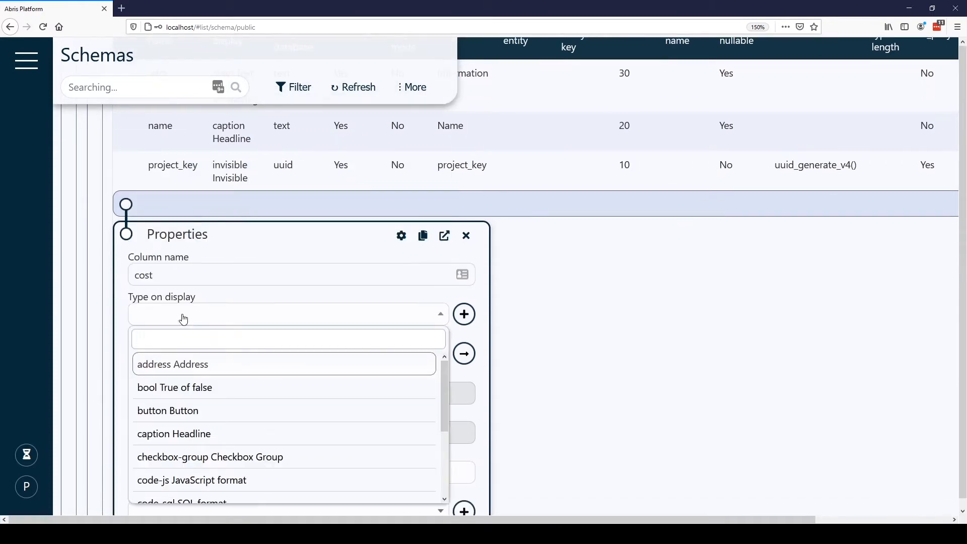
pyautogui.write('mon')
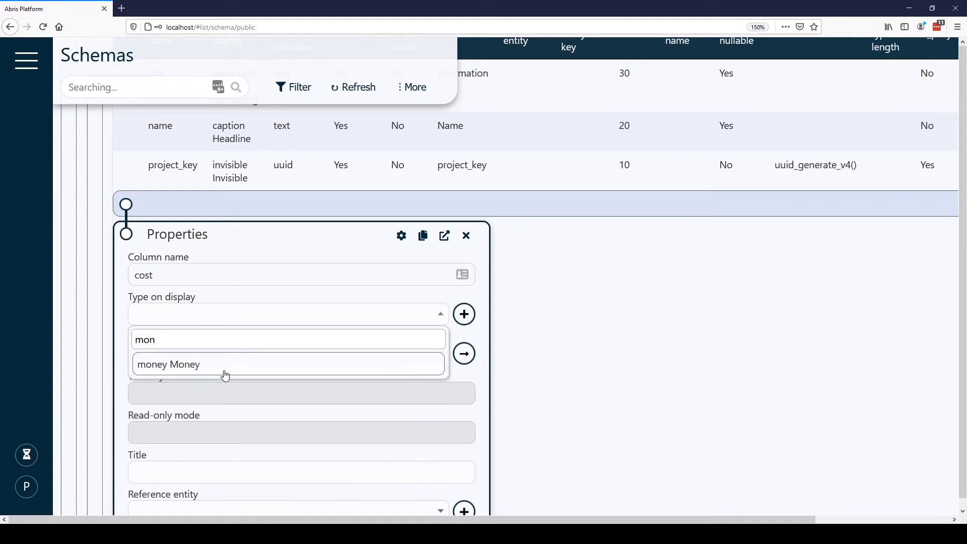
pyautogui.click(224, 373)
pyautogui.click(214, 467)
pyautogui.write('Total co')
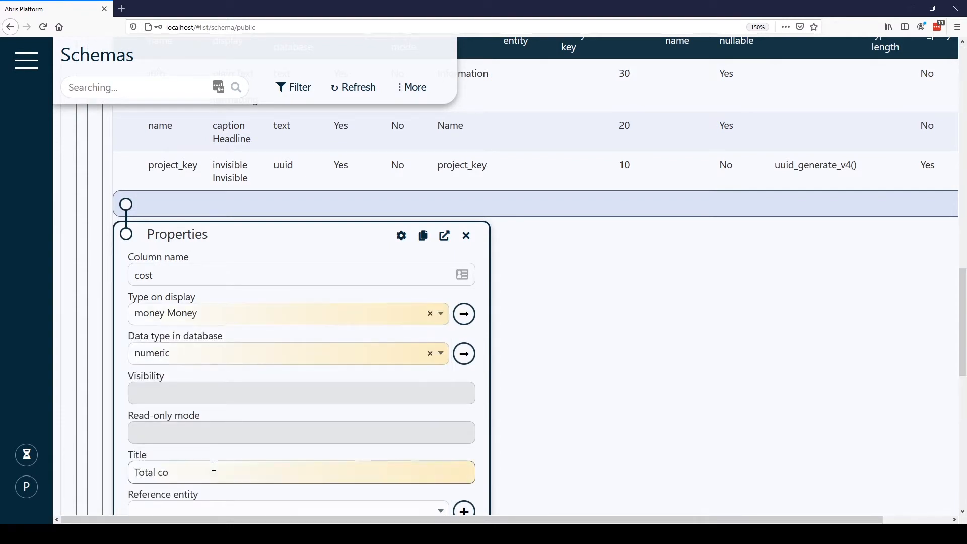
pyautogui.scroll(-5, 214, 464)
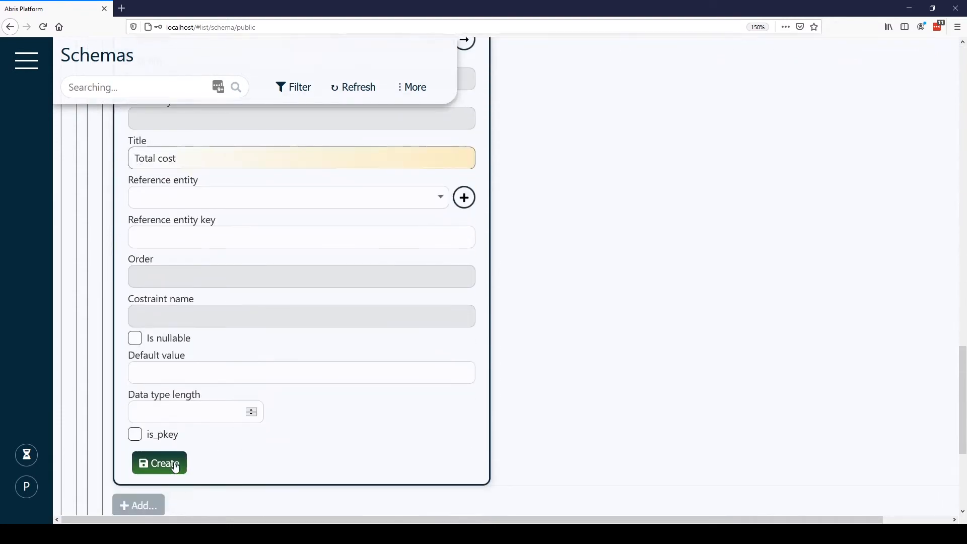
pyautogui.click(166, 463)
# Start another property of the project entity with the column name "deadline" and the title "Deadline".
pyautogui.click(138, 289)
pyautogui.click(205, 353)
pyautogui.write('deadline')
pyautogui.scroll(-3, 201, 363)
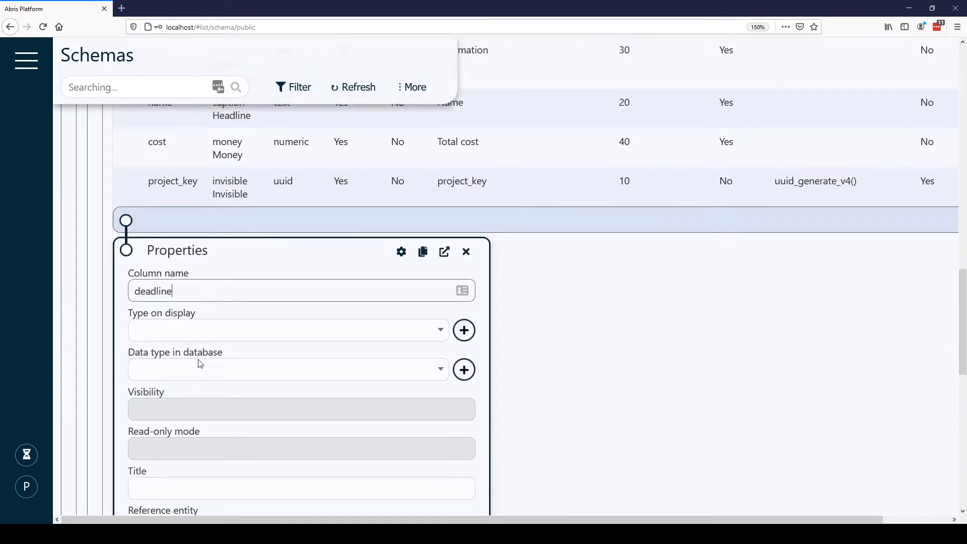
pyautogui.click(195, 394)
pyautogui.write('Deadline')
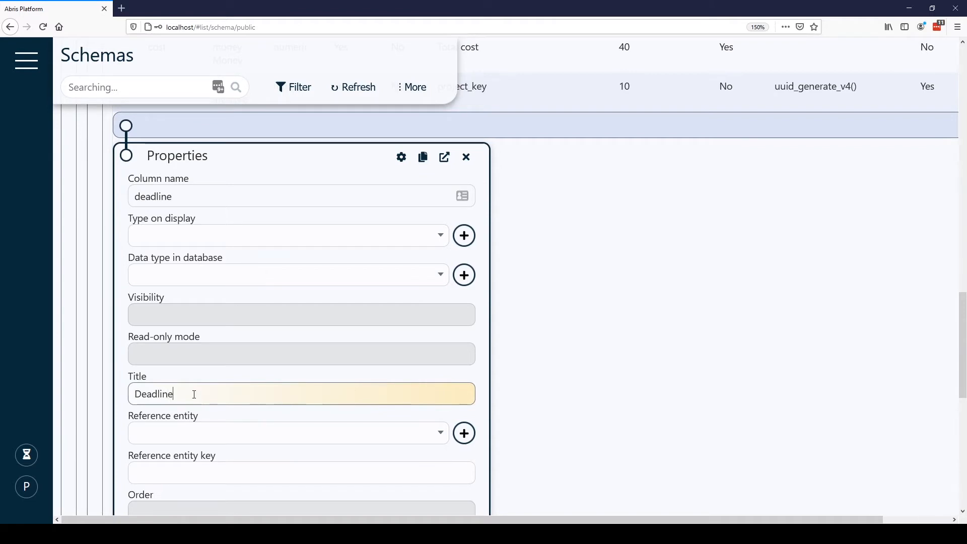
# Create the deadline property with the display type date Date and the database data type date.
pyautogui.click(193, 237)
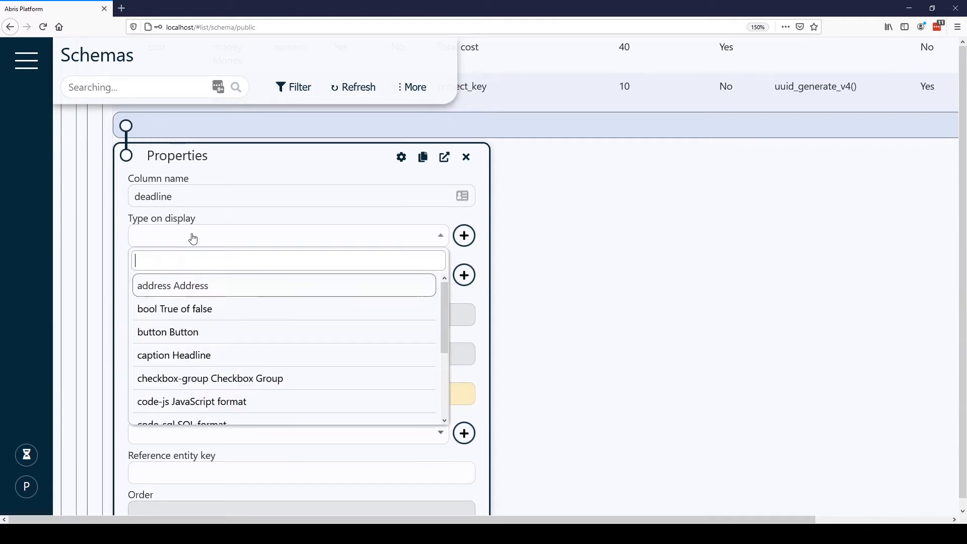
pyautogui.write('date')
pyautogui.click(170, 291)
pyautogui.click(187, 279)
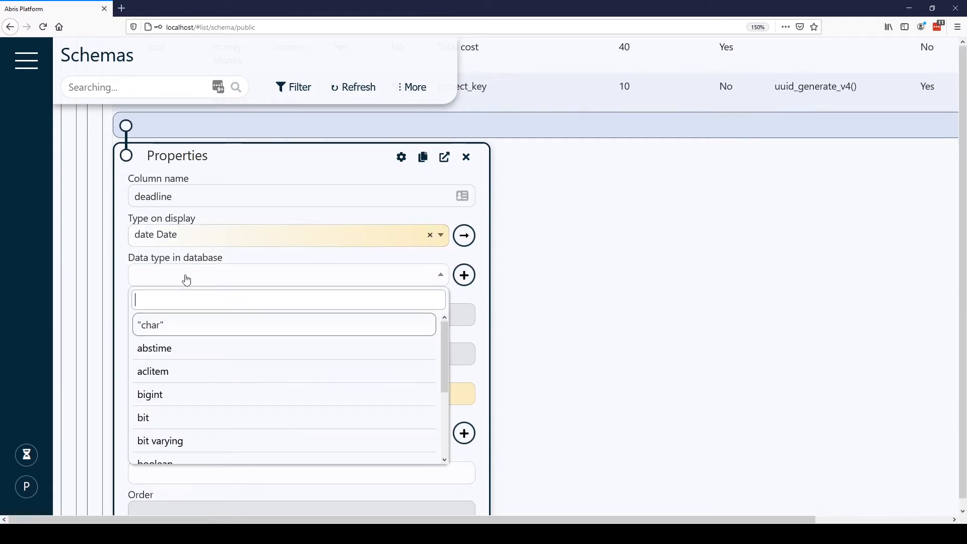
pyautogui.write('date')
pyautogui.click(186, 324)
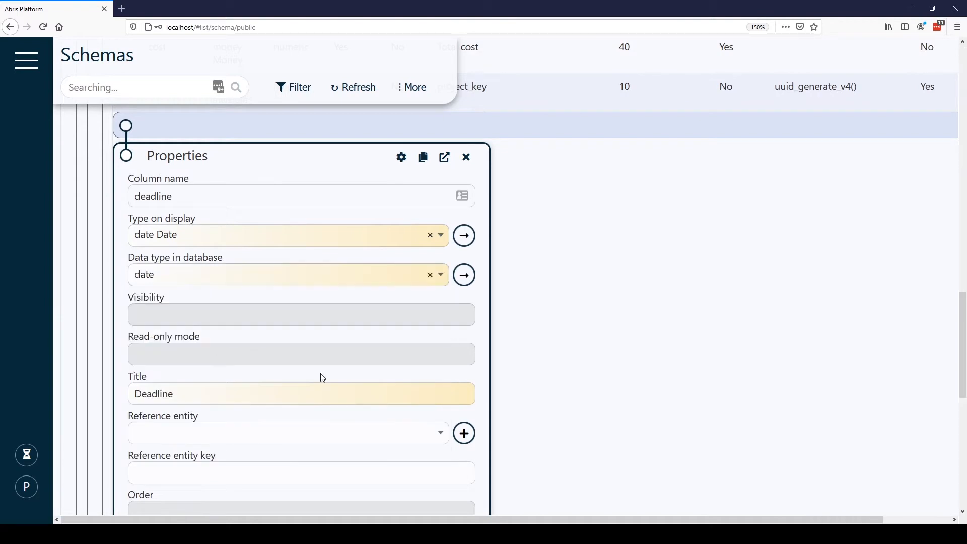
pyautogui.scroll(-5, 322, 388)
pyautogui.scroll(-2, 325, 399)
pyautogui.click(169, 386)
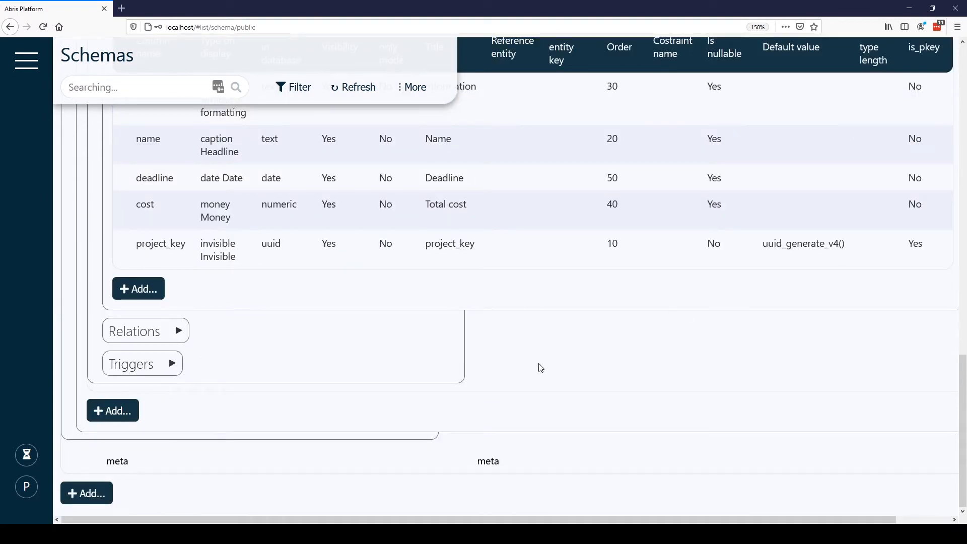
# Start a new menu item linked to the project entity of the standard public schema.
pyautogui.click(37, 61)
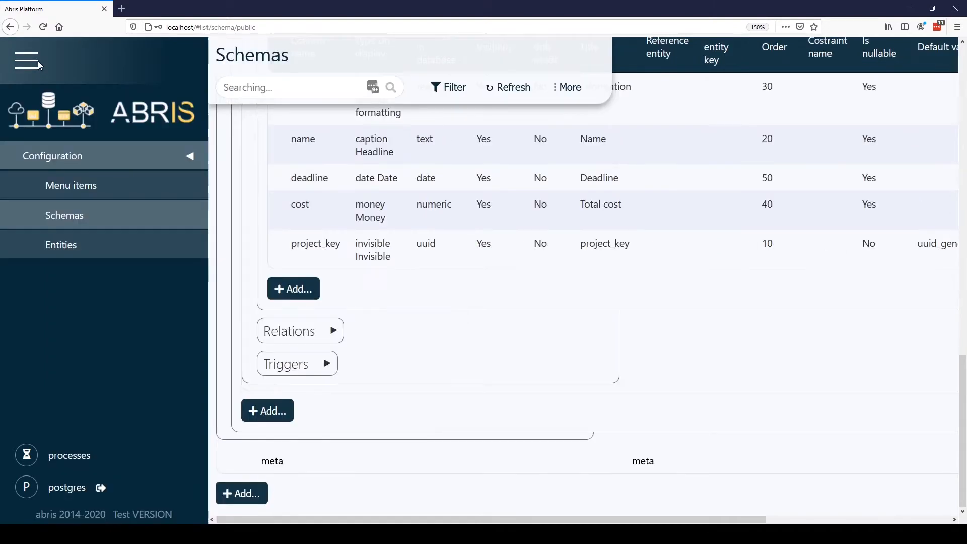
pyautogui.click(84, 183)
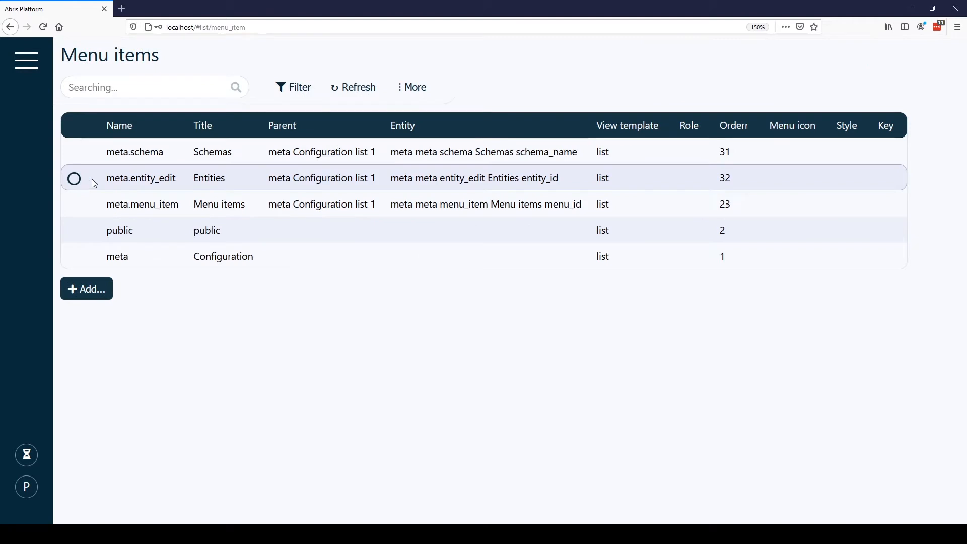
pyautogui.click(84, 291)
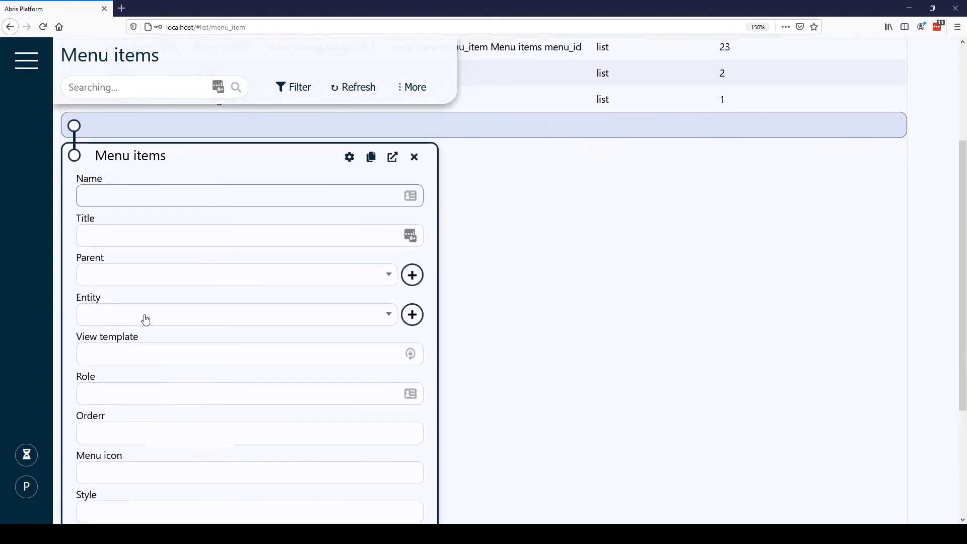
pyautogui.click(145, 319)
pyautogui.write('project')
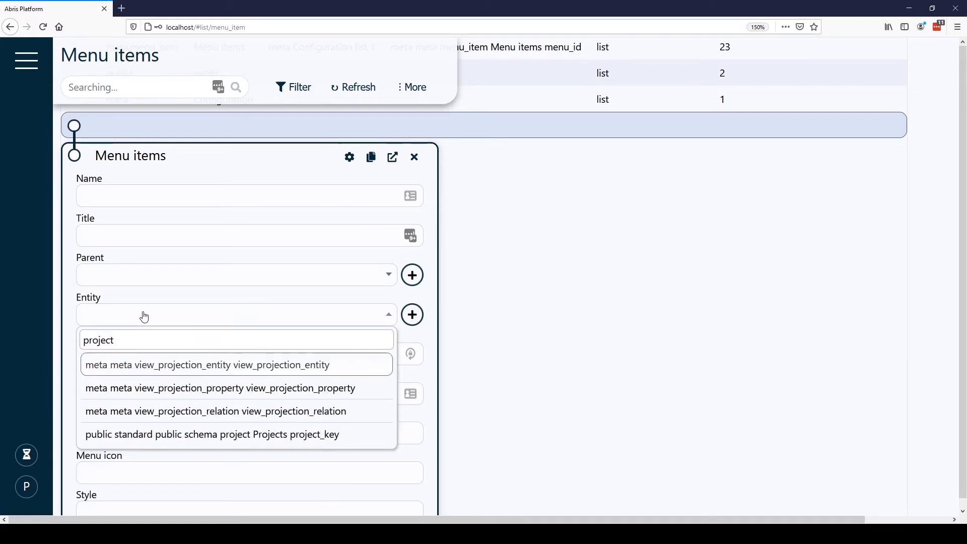
pyautogui.click(212, 436)
# Name the menu item "project", create it and reload the page.
pyautogui.click(101, 191)
pyautogui.write('project')
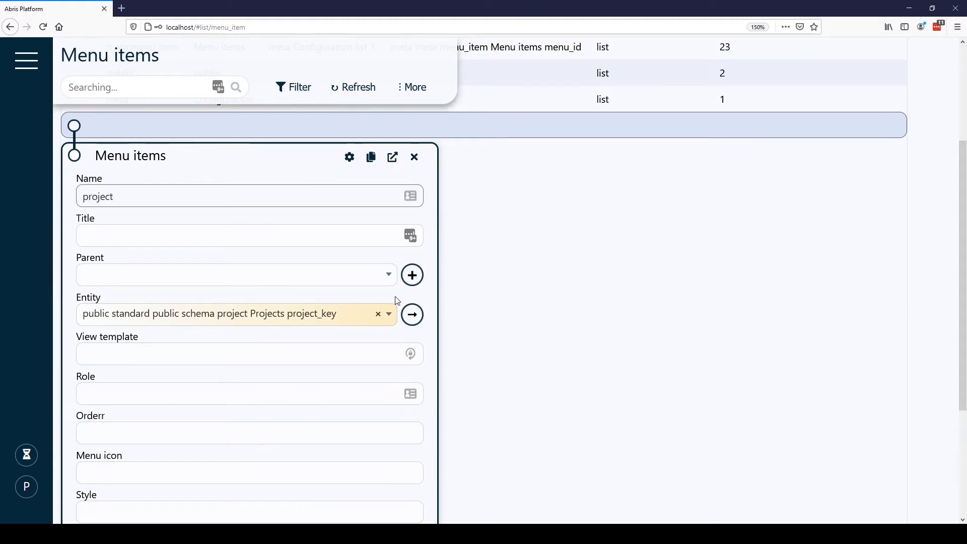
pyautogui.scroll(-3, 211, 353)
pyautogui.click(98, 431)
pyautogui.click(43, 27)
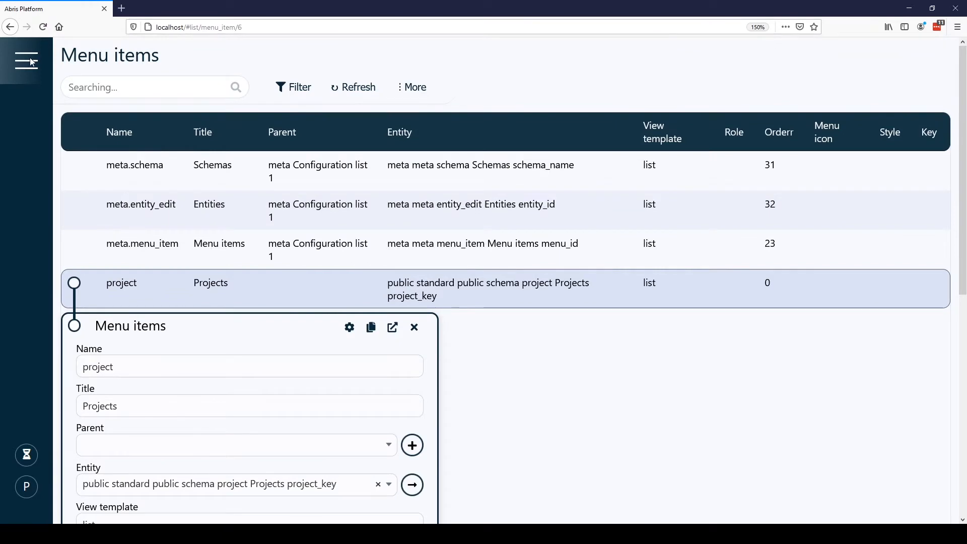
# Start a new record in the Projects list with the name "Abris New" and the total cost 1234.
pyautogui.click(30, 60)
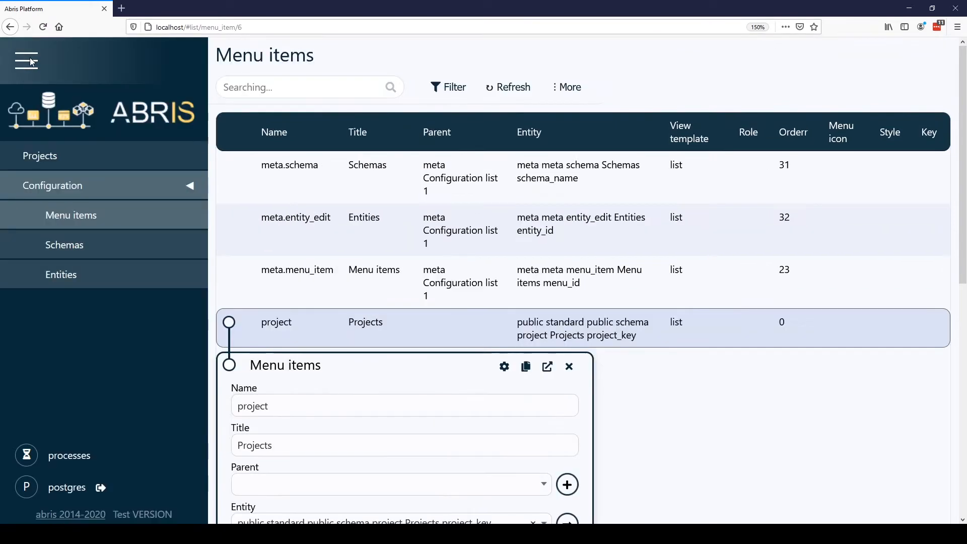
pyautogui.click(58, 163)
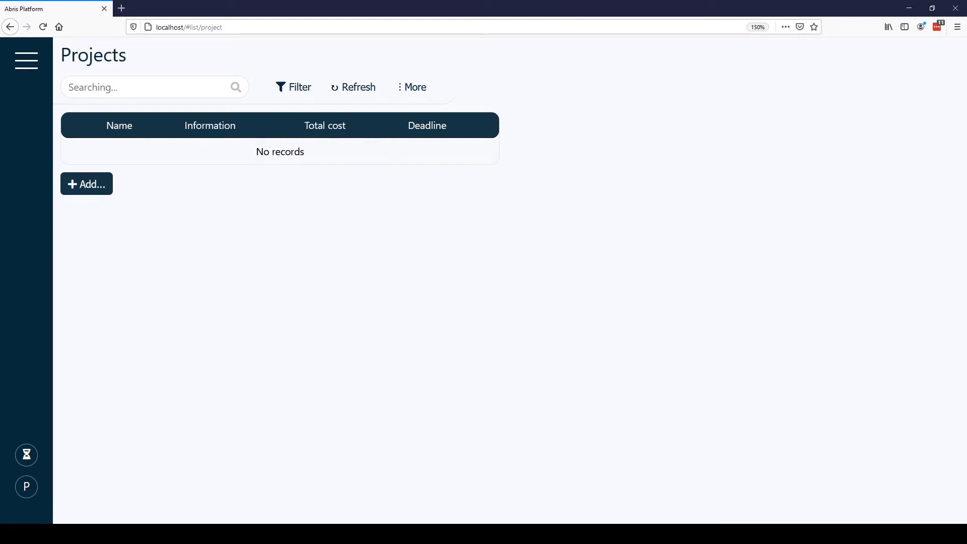
pyautogui.click(86, 184)
pyautogui.click(130, 250)
pyautogui.write('Abr')
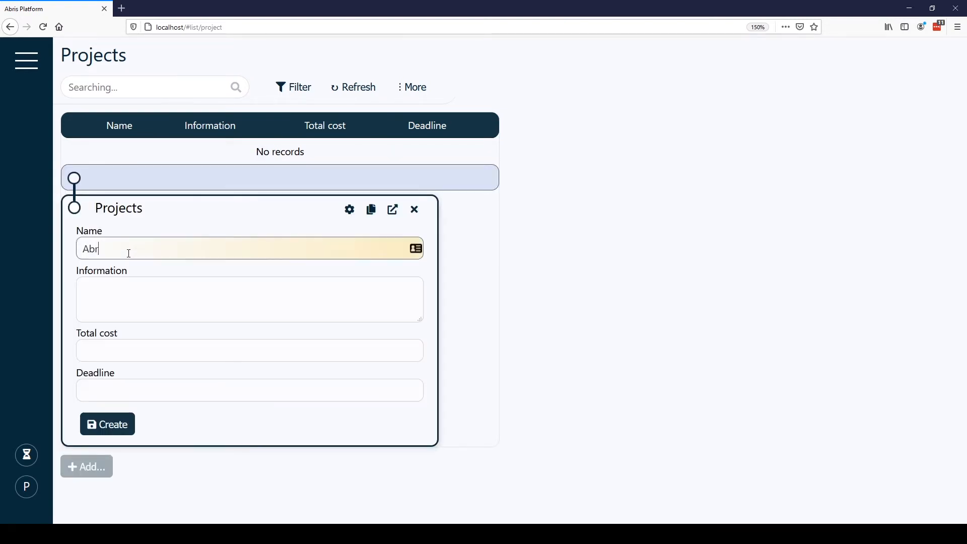
pyautogui.write('is New')
pyautogui.click(164, 295)
pyautogui.click(187, 351)
pyautogui.write('12')
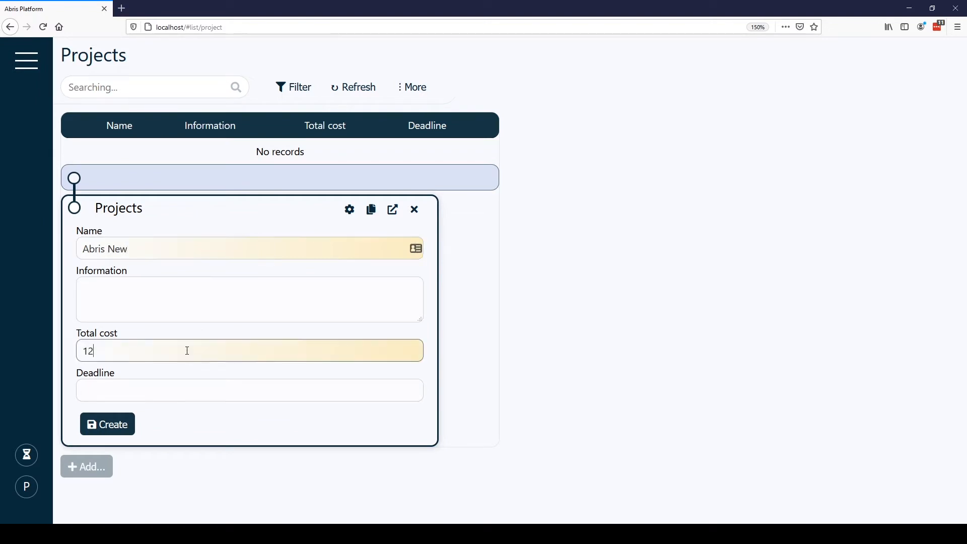
pyautogui.write('34')
# Create the project record with the deadline 11/11/2020 and the information text "Test project to demo".
pyautogui.click(138, 392)
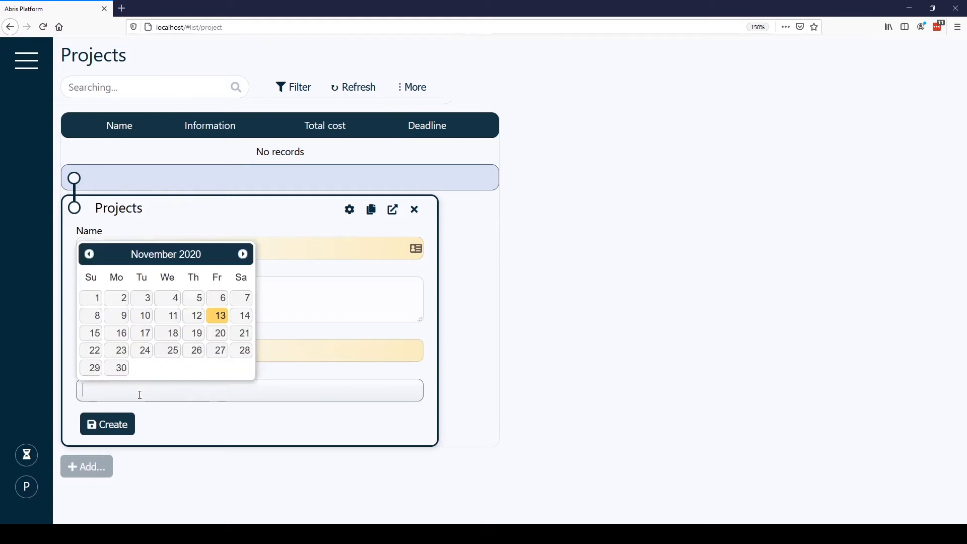
pyautogui.click(170, 318)
pyautogui.click(175, 286)
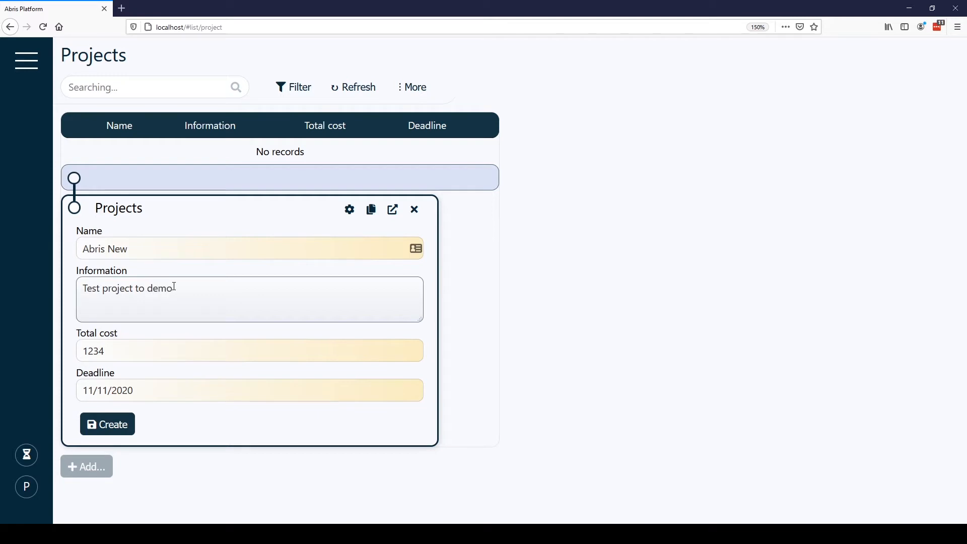
pyautogui.click(129, 424)
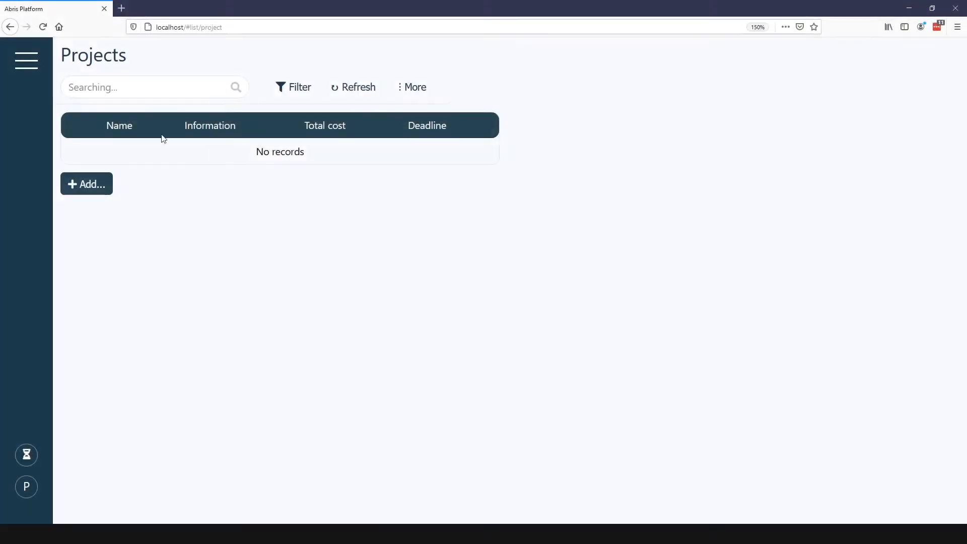
# Start a new entity in the public schema with the table name "employee".
pyautogui.click(27, 74)
pyautogui.click(85, 246)
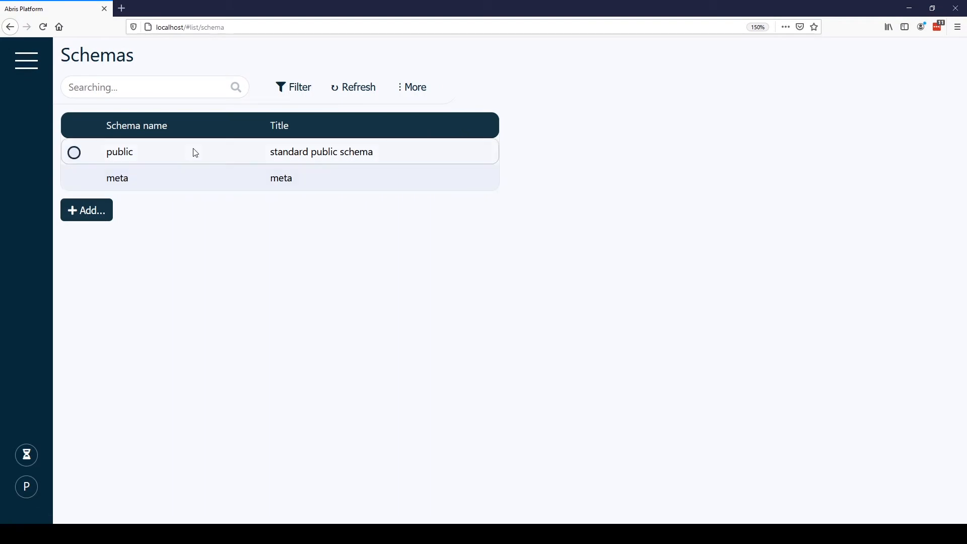
pyautogui.click(194, 151)
pyautogui.click(119, 457)
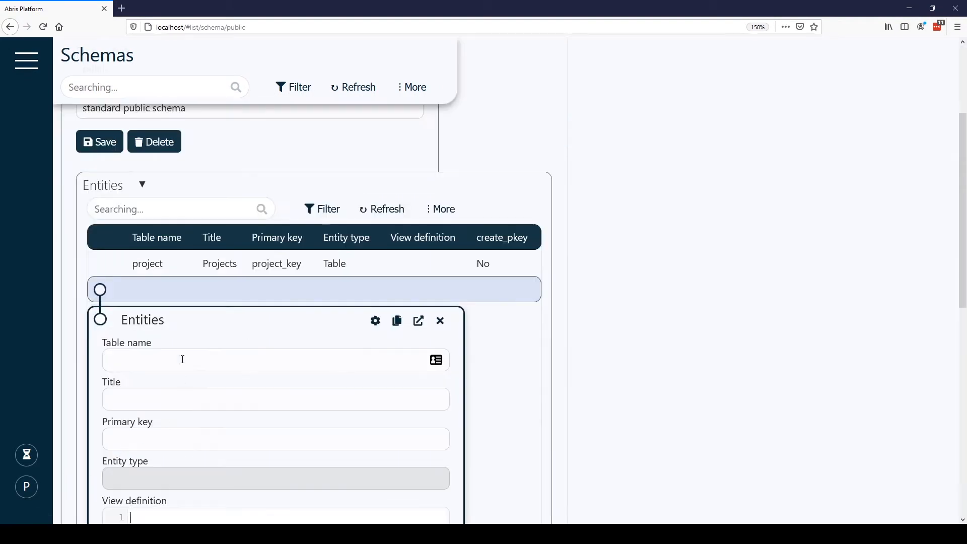
pyautogui.click(162, 366)
pyautogui.write('employee')
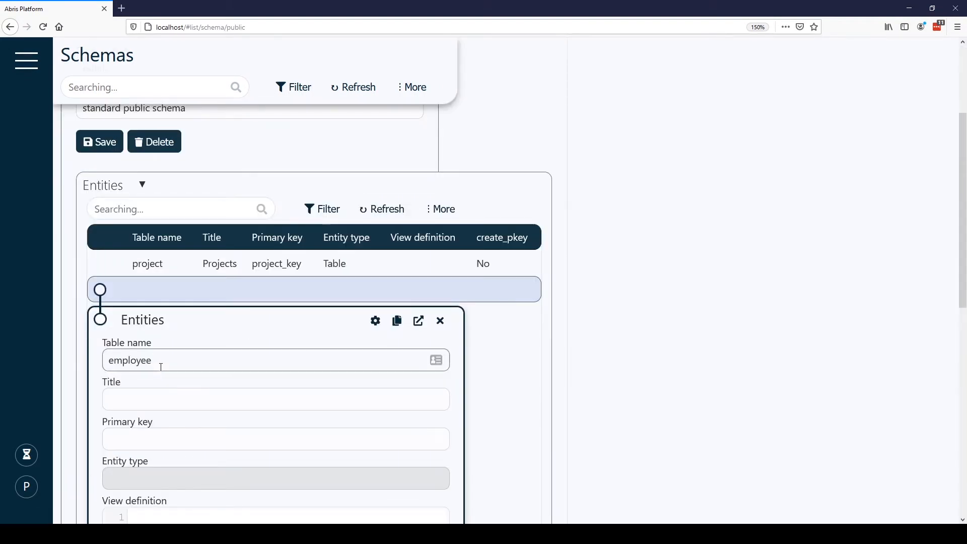
# Give the new entity the title "Employees" and create it.
pyautogui.scroll(-3, 182, 389)
pyautogui.click(141, 236)
pyautogui.write('Em')
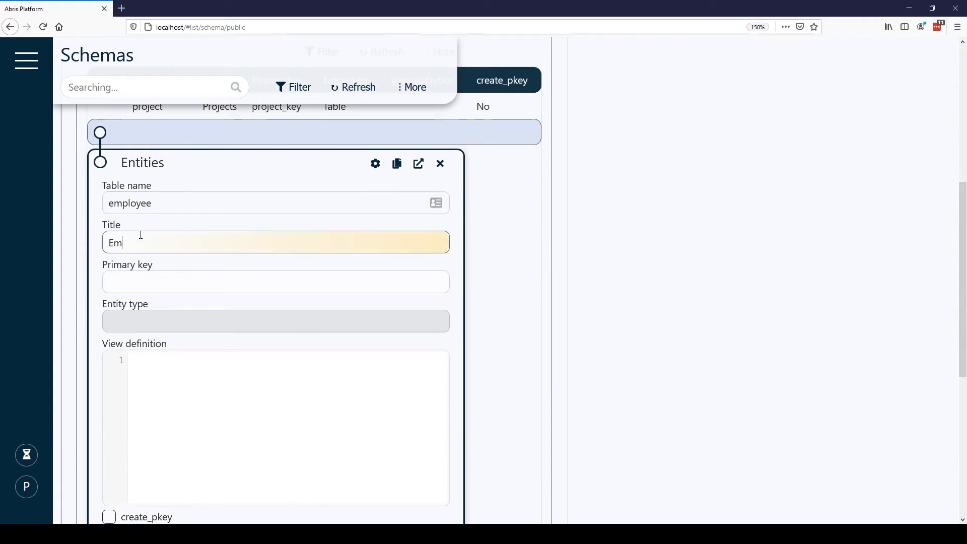
pyautogui.write('ployees')
pyautogui.scroll(-6, 176, 376)
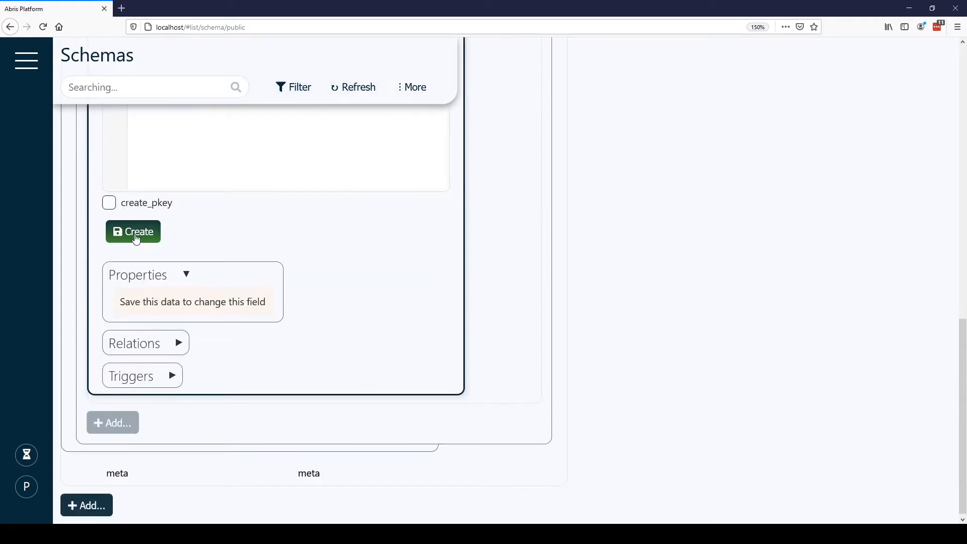
pyautogui.click(134, 231)
# Create a property of the employee entity with the column name "name" and the title "Name".
pyautogui.click(195, 385)
pyautogui.scroll(-11, 195, 383)
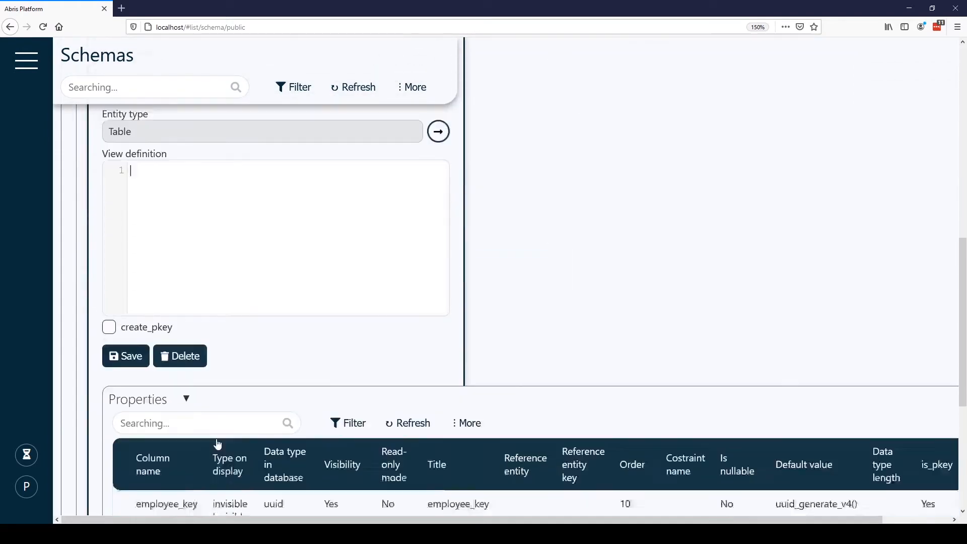
pyautogui.click(156, 430)
pyautogui.write('name')
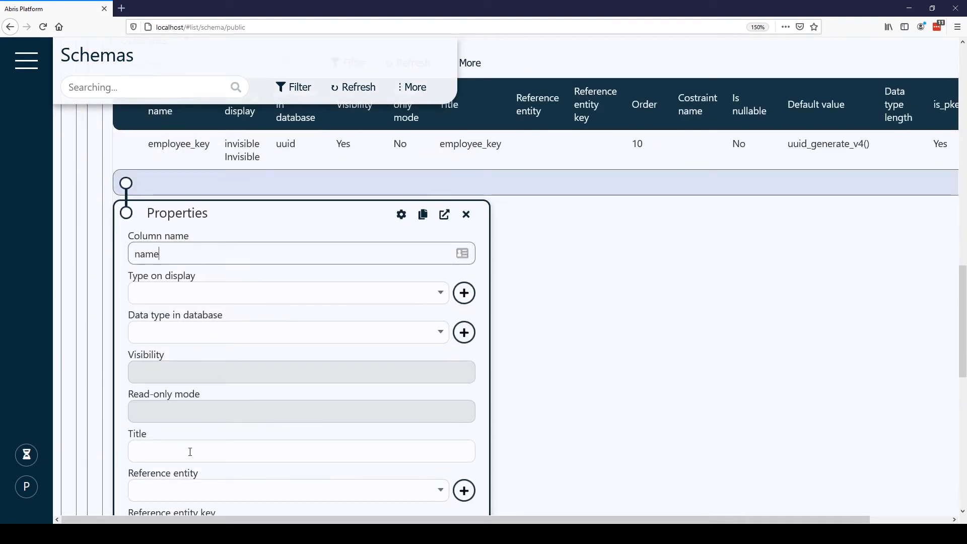
pyautogui.click(190, 452)
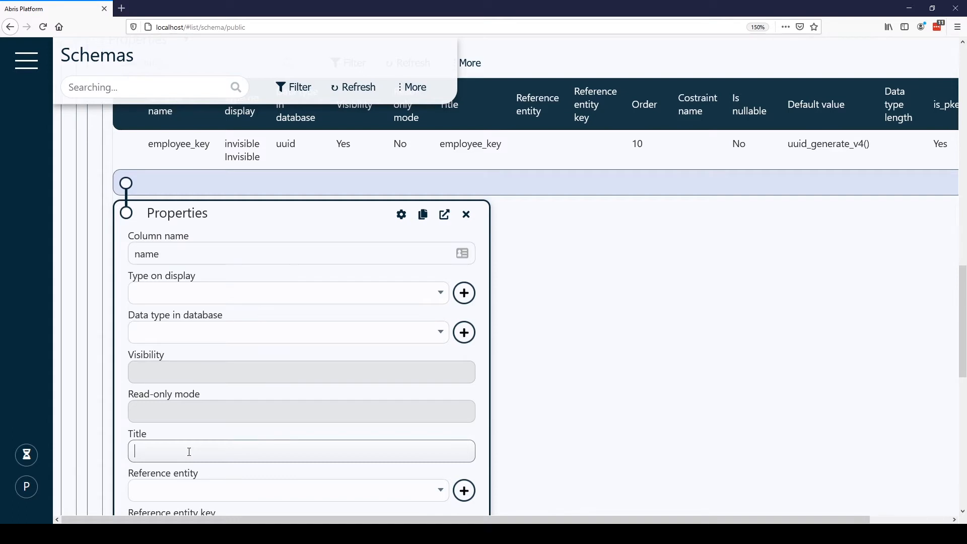
pyautogui.write('No')
pyautogui.write('ame')
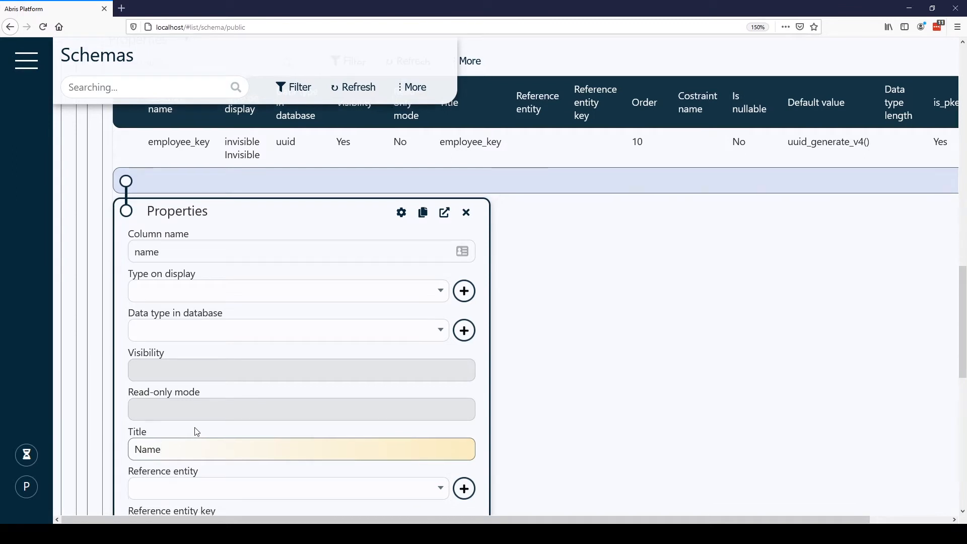
pyautogui.scroll(-5, 196, 428)
pyautogui.click(160, 443)
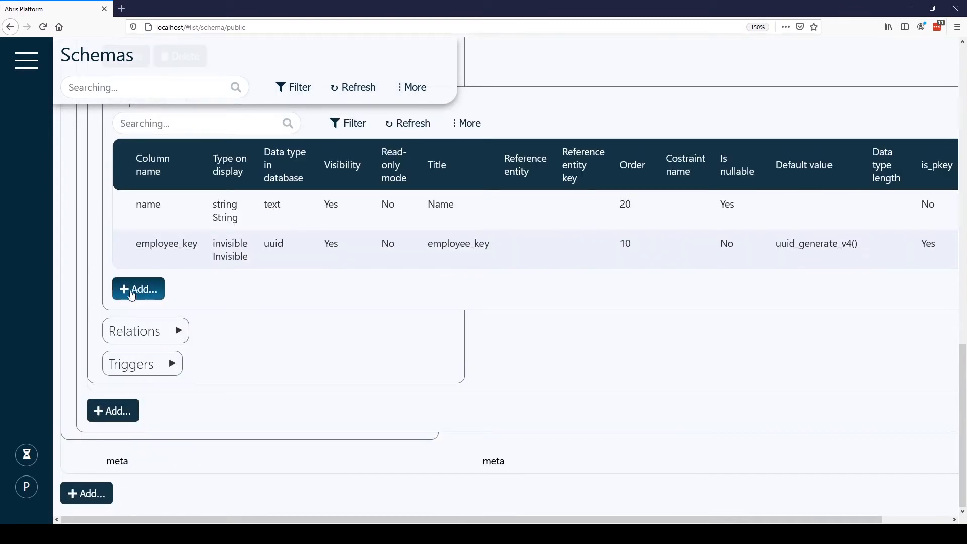
# Start another property of the employee entity with the column name "work_from" and the display type time Time.
pyautogui.click(134, 287)
pyautogui.click(194, 355)
pyautogui.write('work')
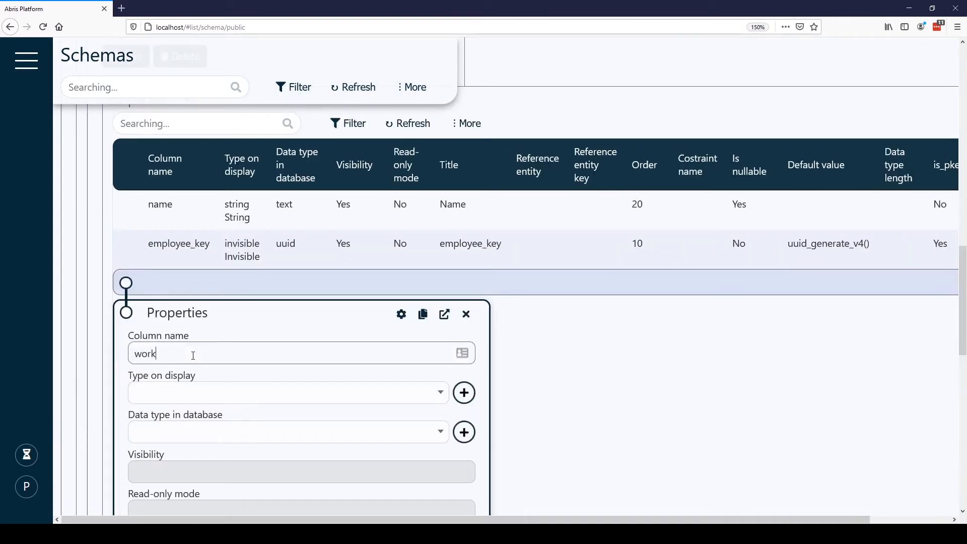
pyautogui.write('_from')
pyautogui.scroll(-3, 194, 360)
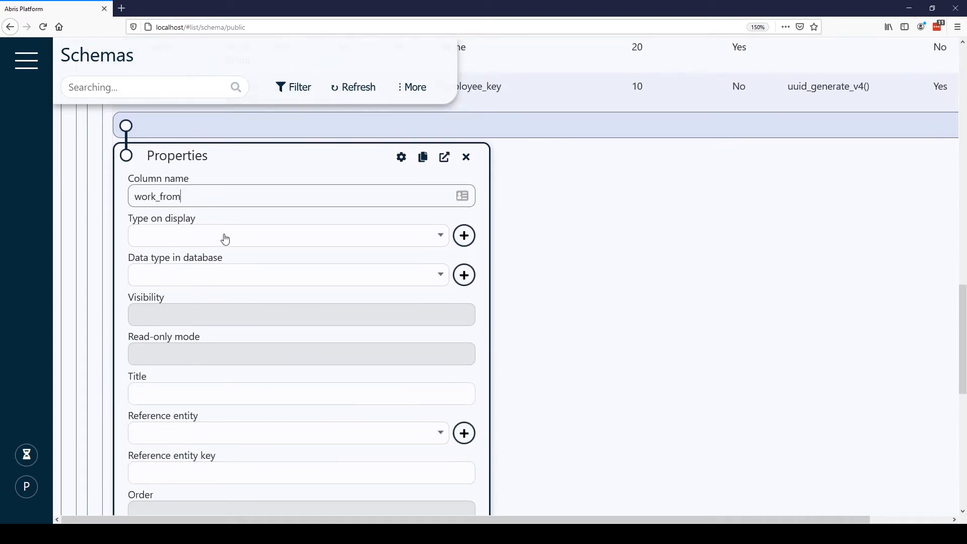
pyautogui.click(225, 239)
pyautogui.write('time')
pyautogui.click(190, 309)
# Create the work_from property with the database data type time with time zone and the title "From".
pyautogui.click(190, 281)
pyautogui.write('time wi')
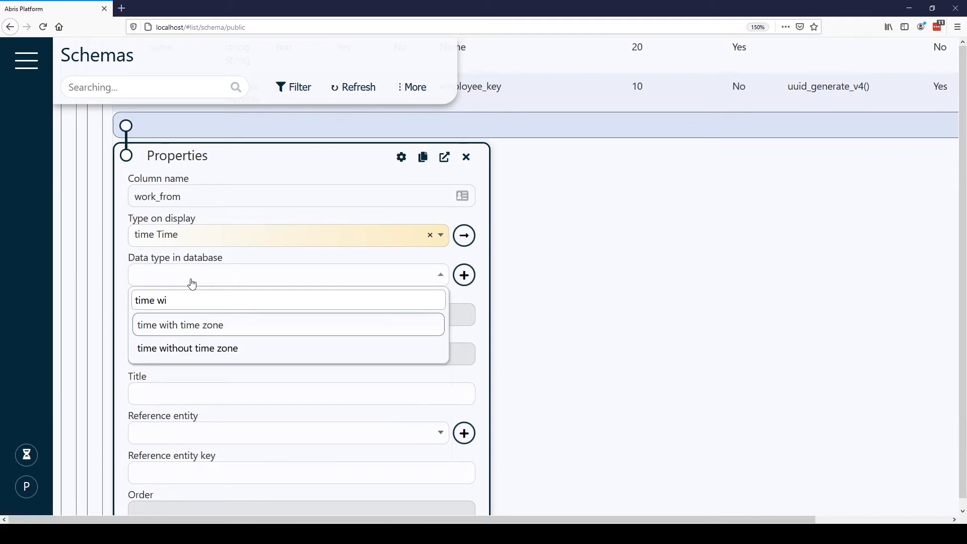
pyautogui.click(217, 328)
pyautogui.click(232, 385)
pyautogui.write('From')
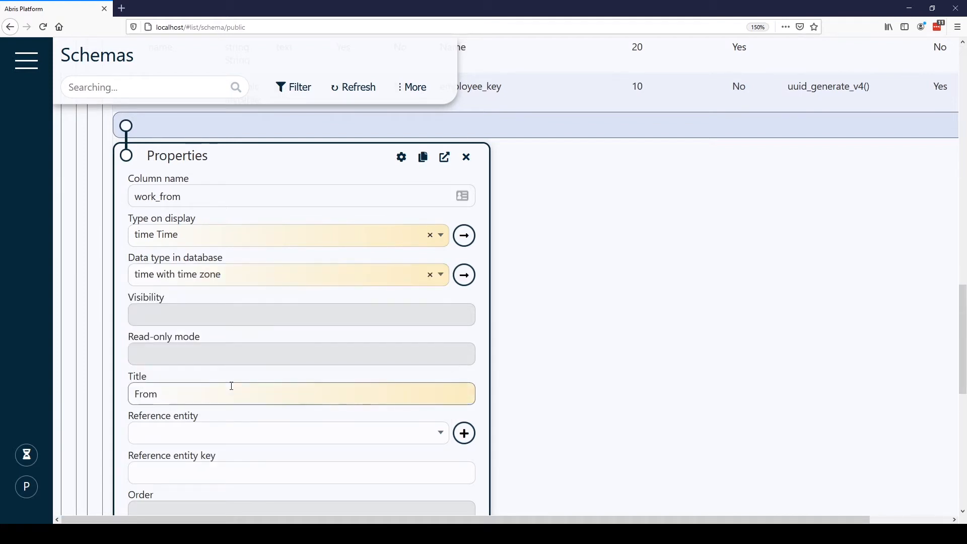
pyautogui.scroll(-5, 201, 377)
pyautogui.click(171, 385)
# Start another property of the employee entity with the column name "work_to" and the display type time Time.
pyautogui.click(138, 289)
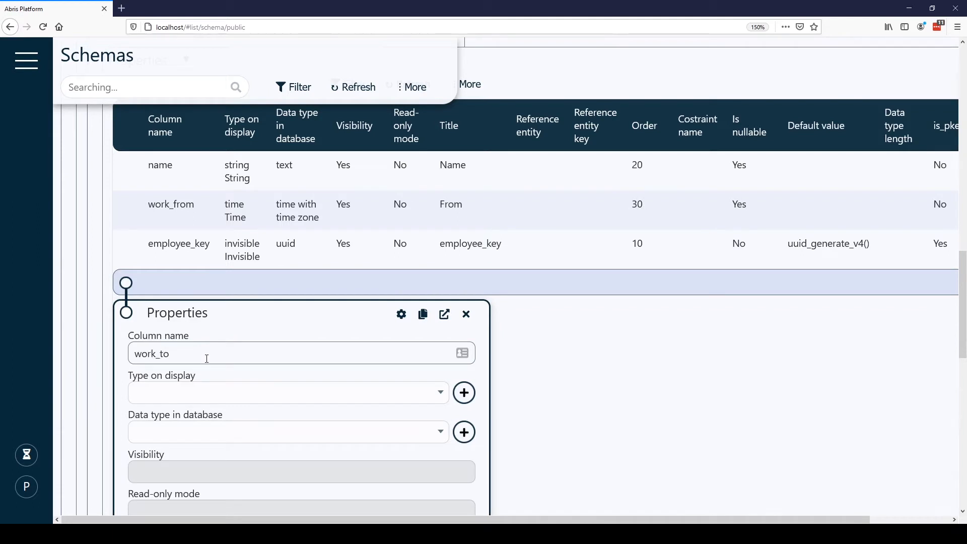
pyautogui.scroll(-3, 216, 355)
pyautogui.click(209, 316)
pyautogui.write('time')
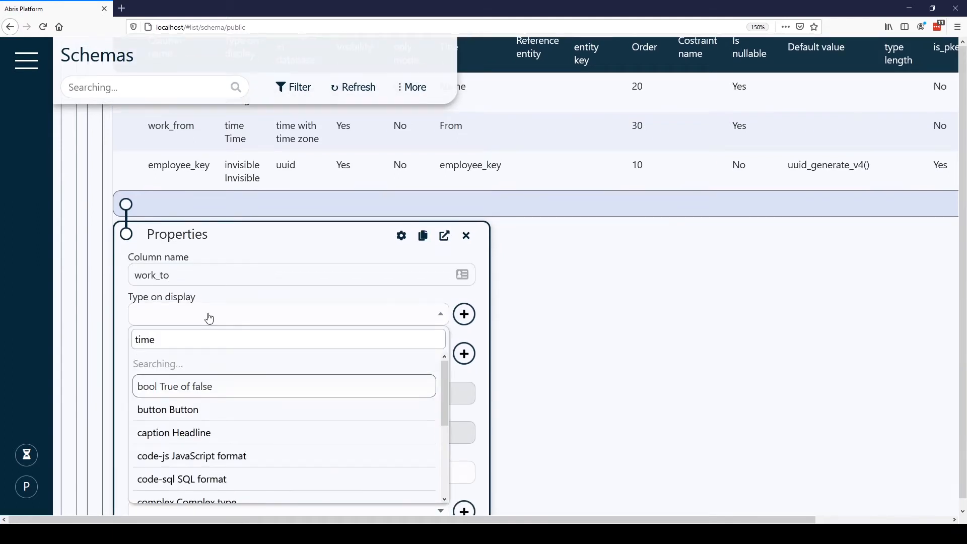
pyautogui.click(184, 391)
# Create the work_to property with the database data type timestamp with time zone and the title "To".
pyautogui.click(180, 366)
pyautogui.write('time')
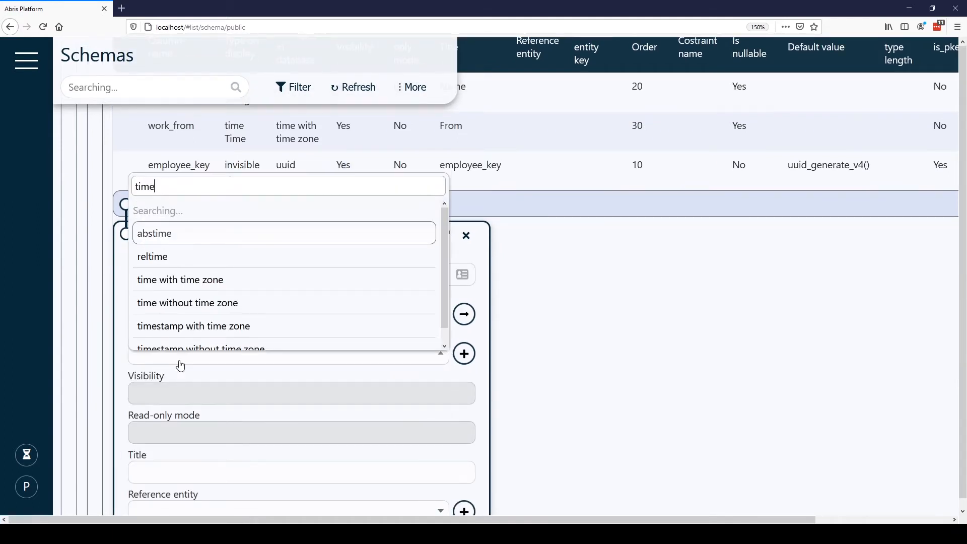
pyautogui.click(262, 305)
pyautogui.scroll(-5, 255, 353)
pyautogui.click(183, 314)
pyautogui.write('To')
pyautogui.scroll(-6, 178, 403)
pyautogui.click(176, 467)
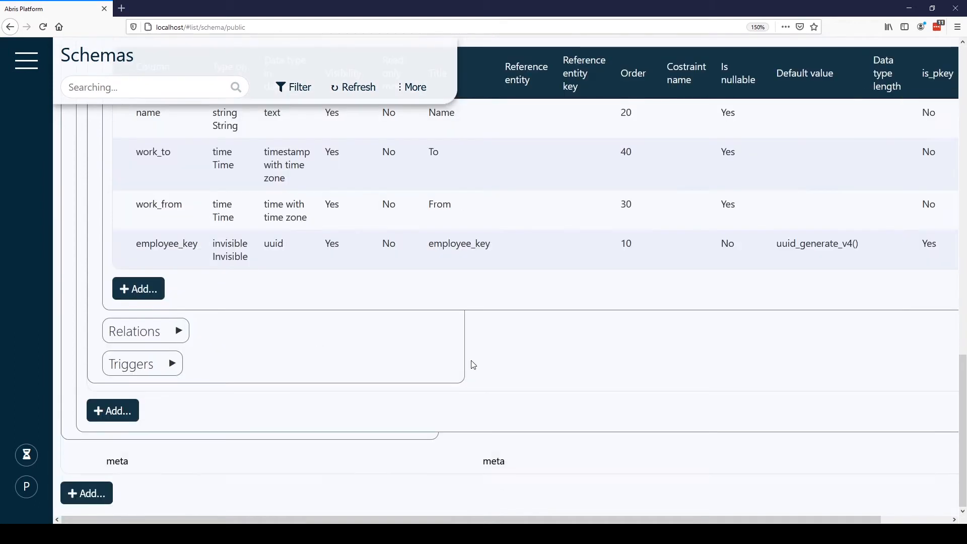
# Start a new menu item linked to the Employees entity of the public schema.
pyautogui.click(26, 60)
pyautogui.click(91, 218)
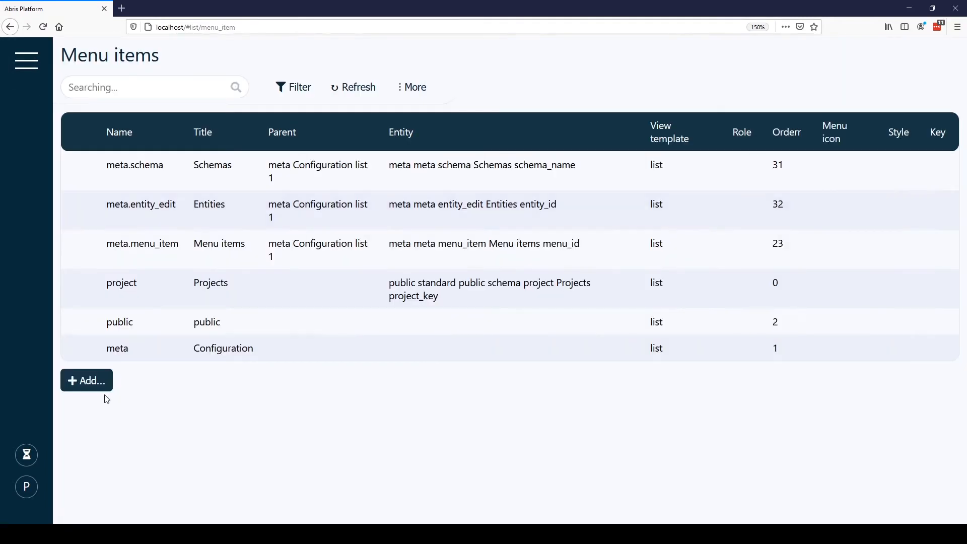
pyautogui.click(91, 382)
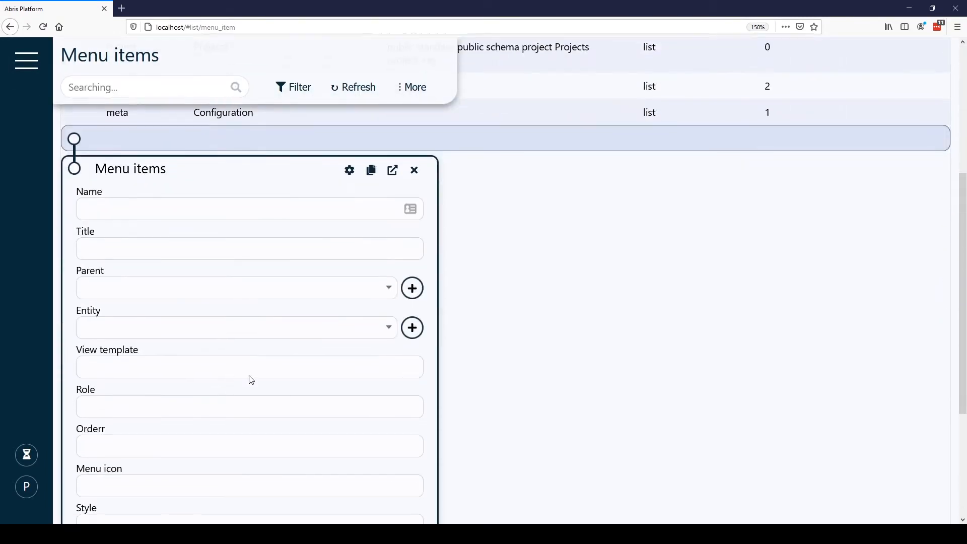
pyautogui.click(250, 330)
pyautogui.write('employ')
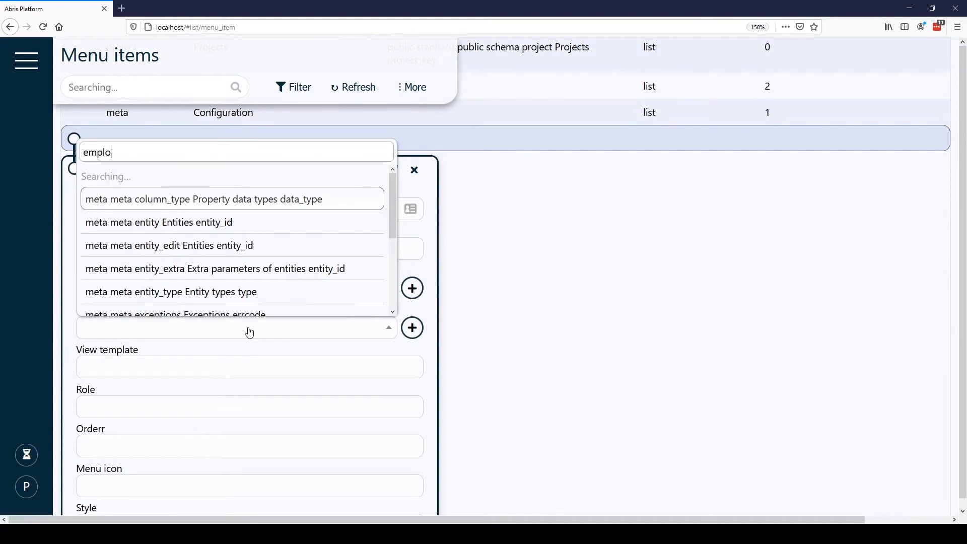
pyautogui.click(224, 302)
# Name the menu item "employee", give it the title "Employees" and create it.
pyautogui.click(179, 176)
pyautogui.write('employee')
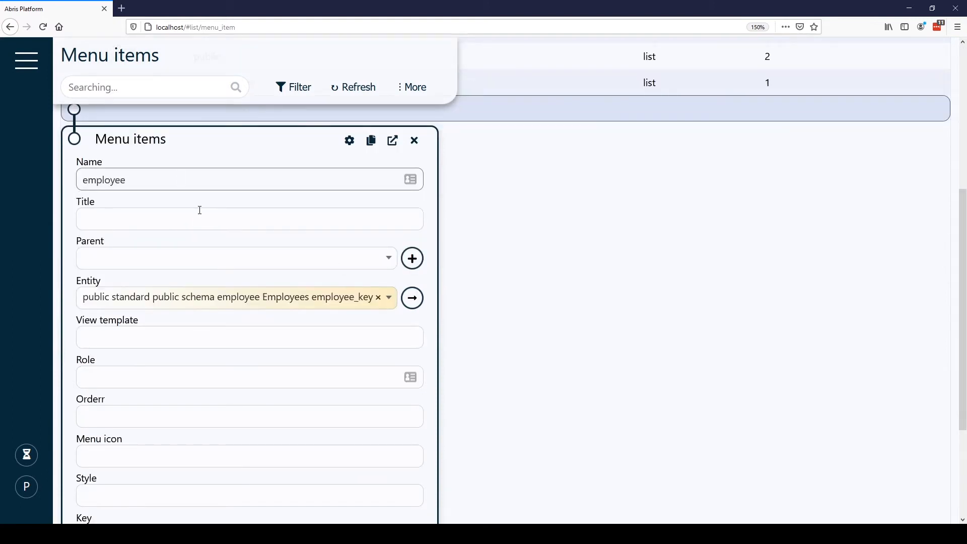
pyautogui.scroll(-3, 211, 233)
pyautogui.click(108, 412)
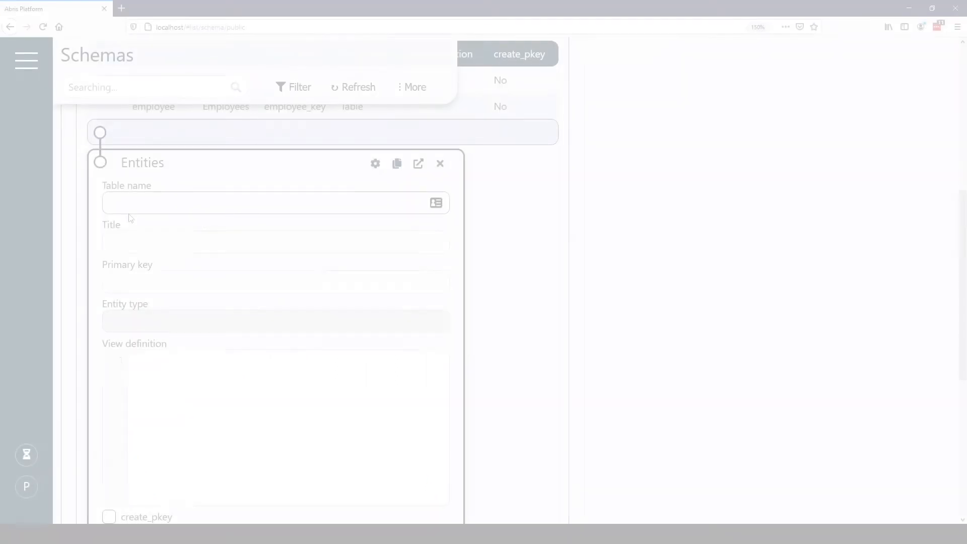
# Create a new entity in the public standard public schema with the table name "tasks" and the title "Tasks".
pyautogui.click(35, 66)
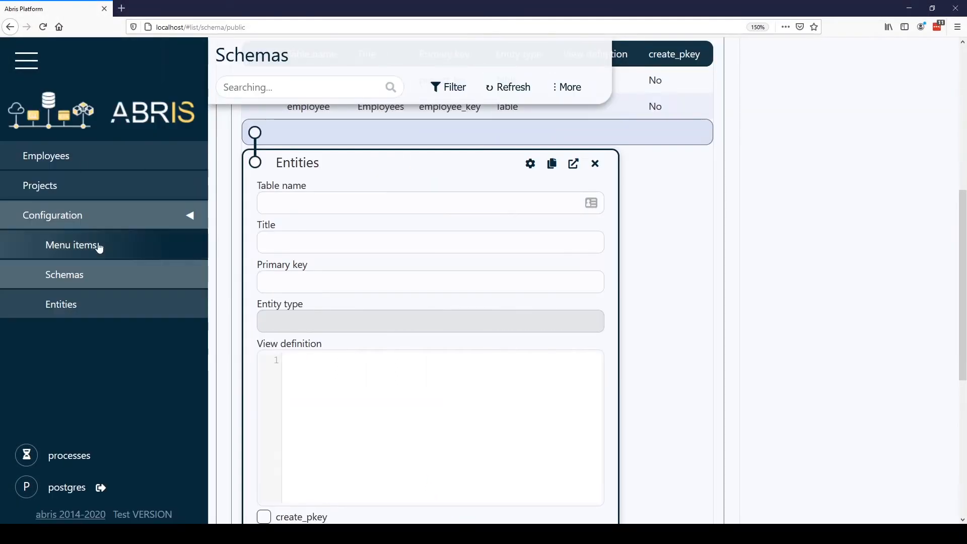
pyautogui.click(98, 307)
pyautogui.click(96, 216)
pyautogui.click(167, 310)
pyautogui.scroll(-3, 167, 311)
pyautogui.click(142, 264)
pyautogui.write('Tasks')
pyautogui.scroll(-5, 271, 343)
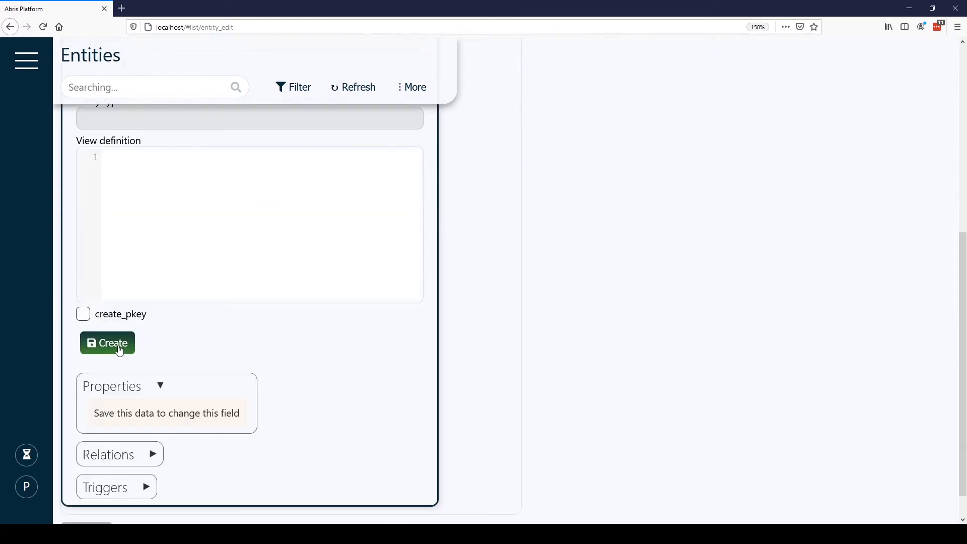
pyautogui.click(120, 350)
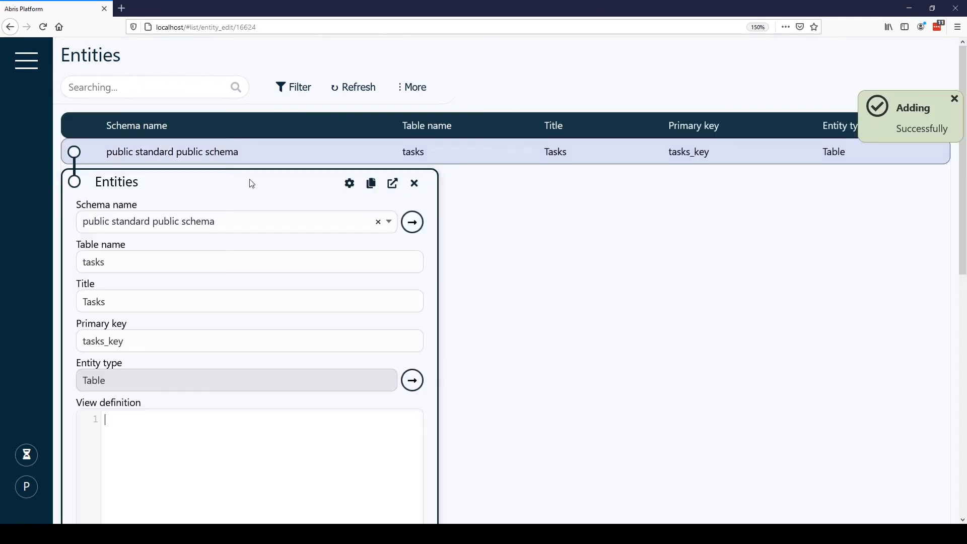
# Start a property of the tasks entity with the column name "title" and the display type caption Headline.
pyautogui.scroll(-8, 323, 373)
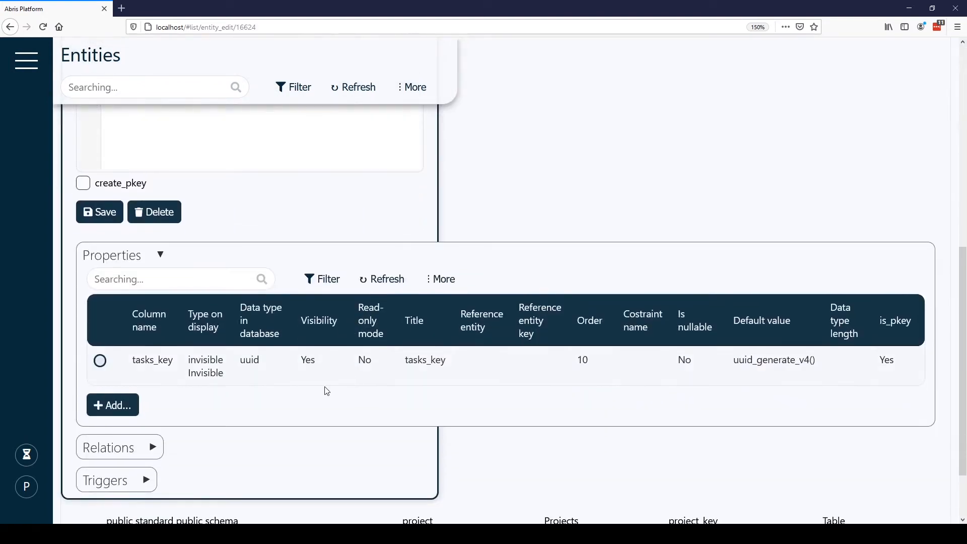
pyautogui.click(113, 405)
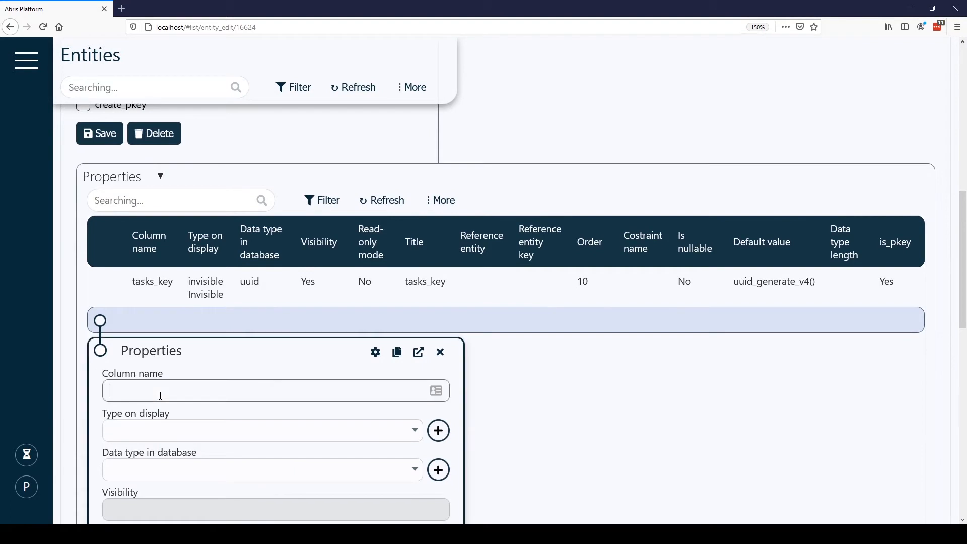
pyautogui.scroll(-3, 161, 396)
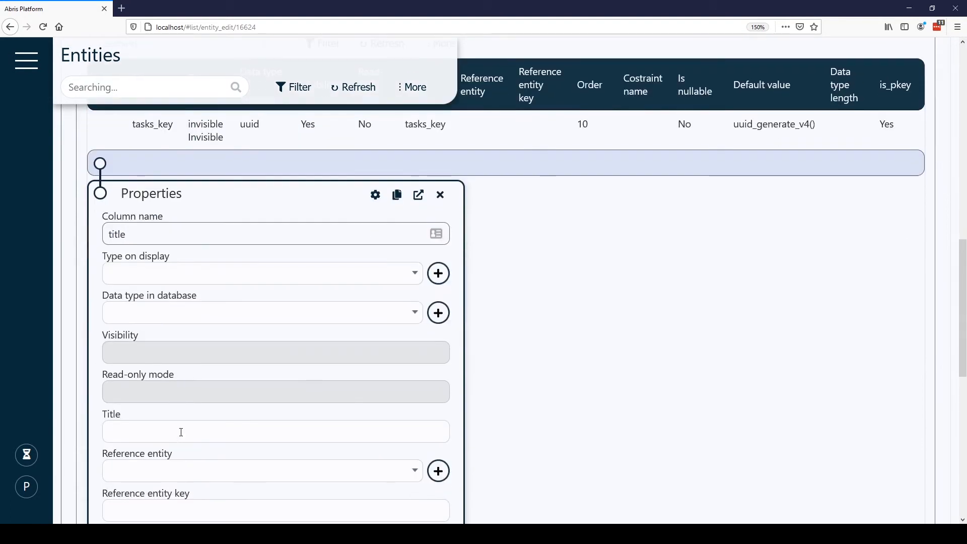
pyautogui.click(193, 279)
pyautogui.write('caption')
pyautogui.click(196, 327)
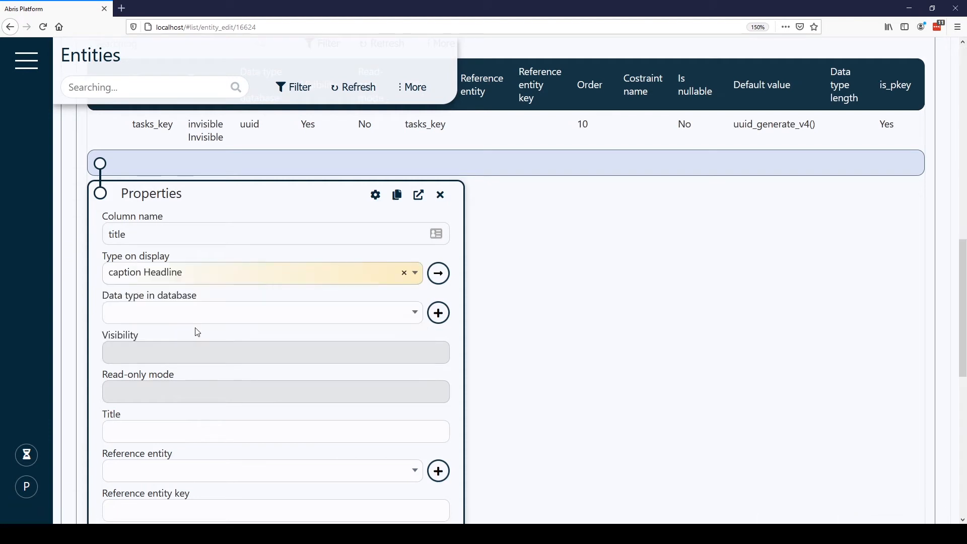
# Give the title property the title "Title" and create it.
pyautogui.click(170, 434)
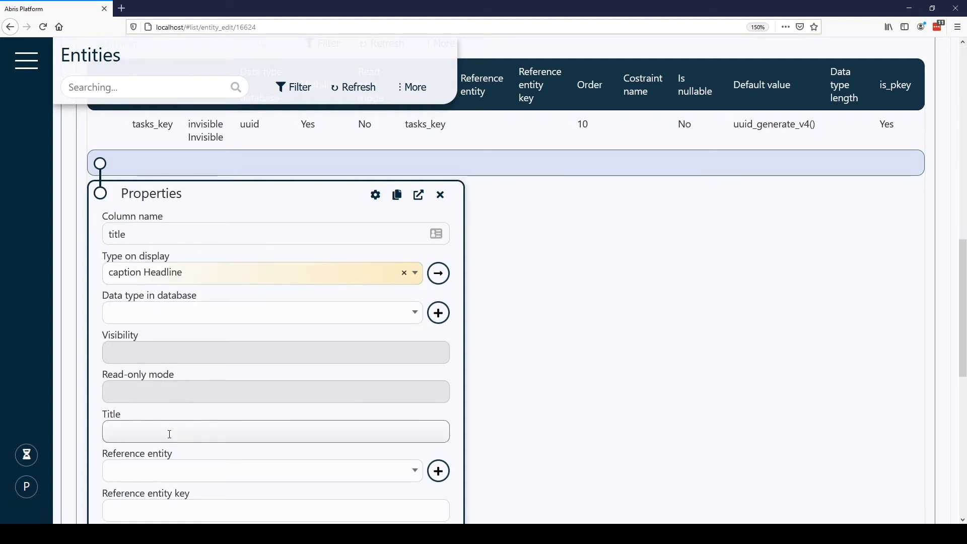
pyautogui.write('Titl')
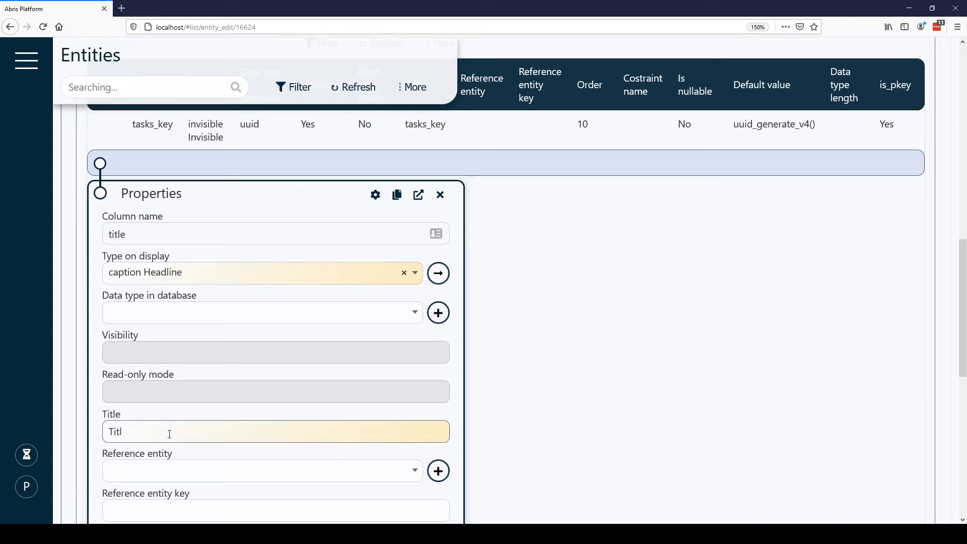
pyautogui.scroll(-5, 166, 458)
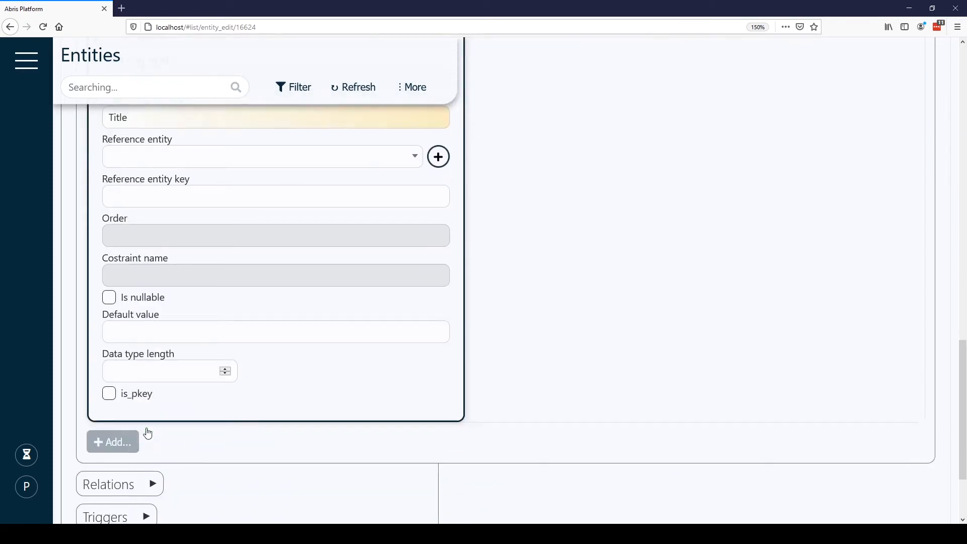
pyautogui.click(146, 428)
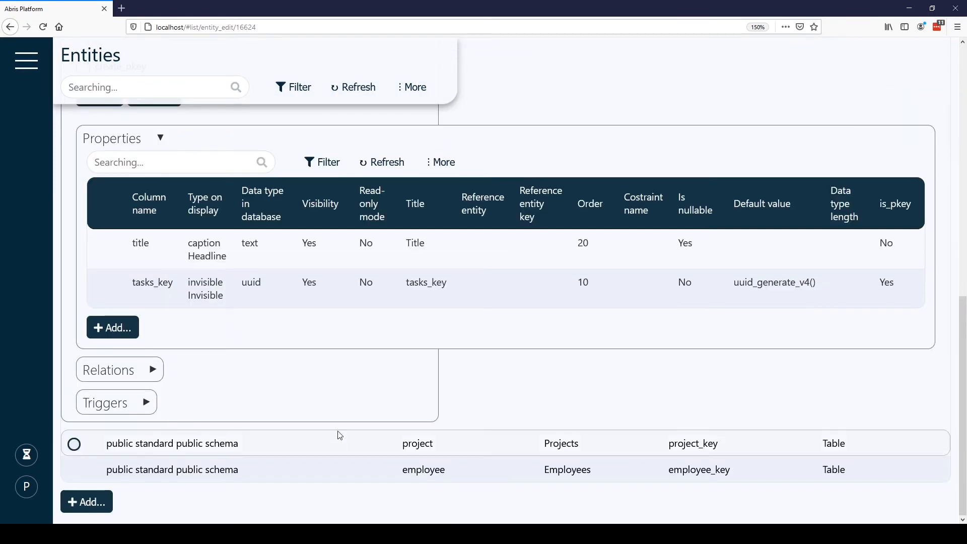
# Start another property of the tasks entity with the column name "due_time" and the display type datetime Date and time.
pyautogui.click(133, 328)
pyautogui.scroll(-2, 253, 387)
pyautogui.click(184, 312)
pyautogui.write('due_time')
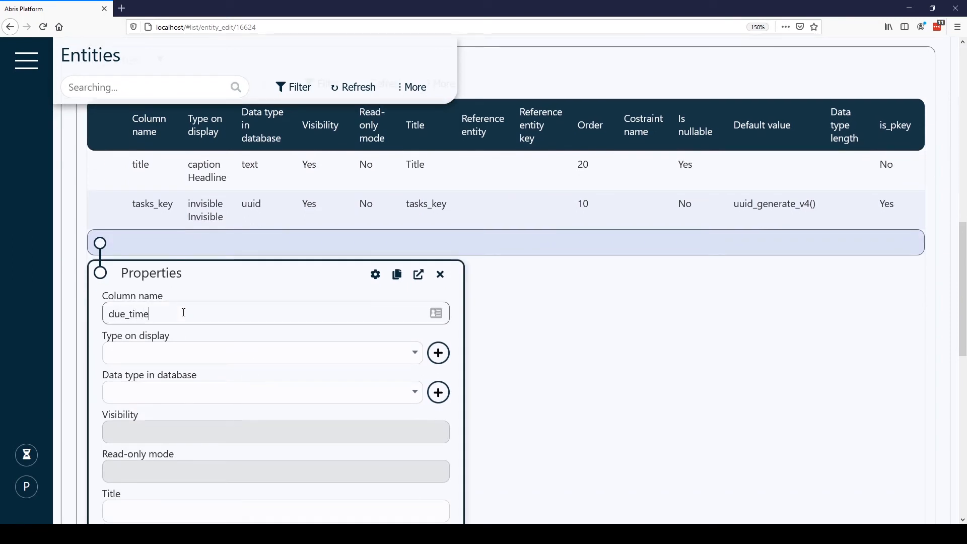
pyautogui.scroll(-2, 169, 358)
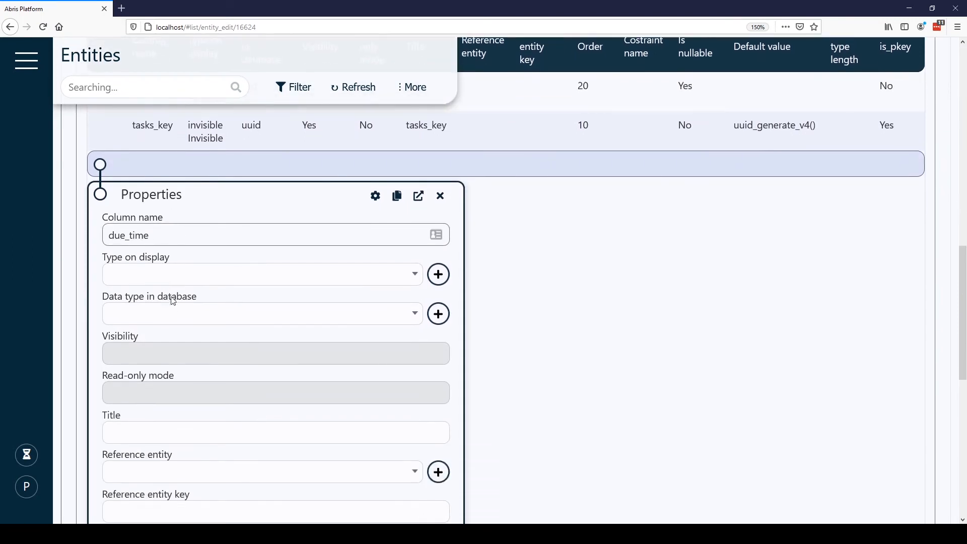
pyautogui.click(174, 281)
pyautogui.write('date')
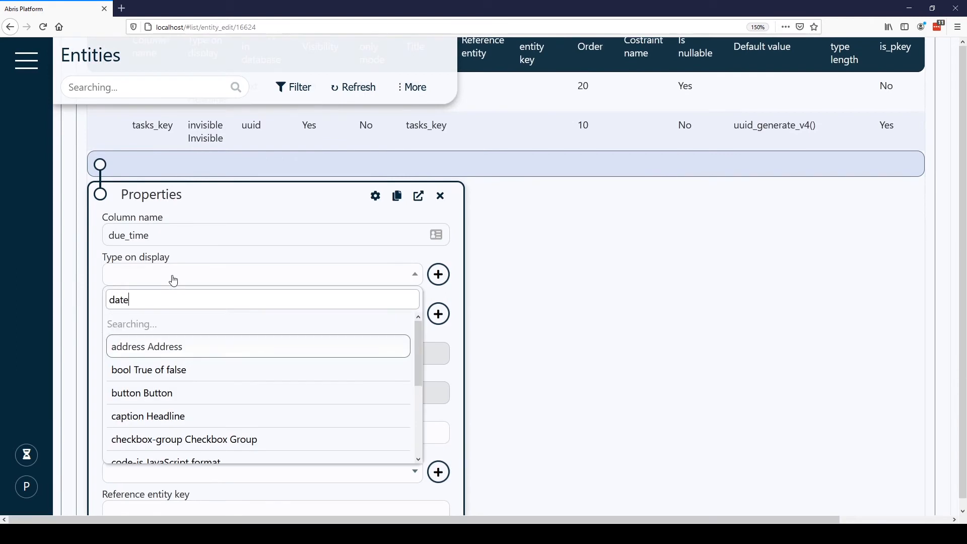
pyautogui.click(178, 348)
# Create the due_time property with the database data type timestamp with time zone and the title "Due time".
pyautogui.write('time')
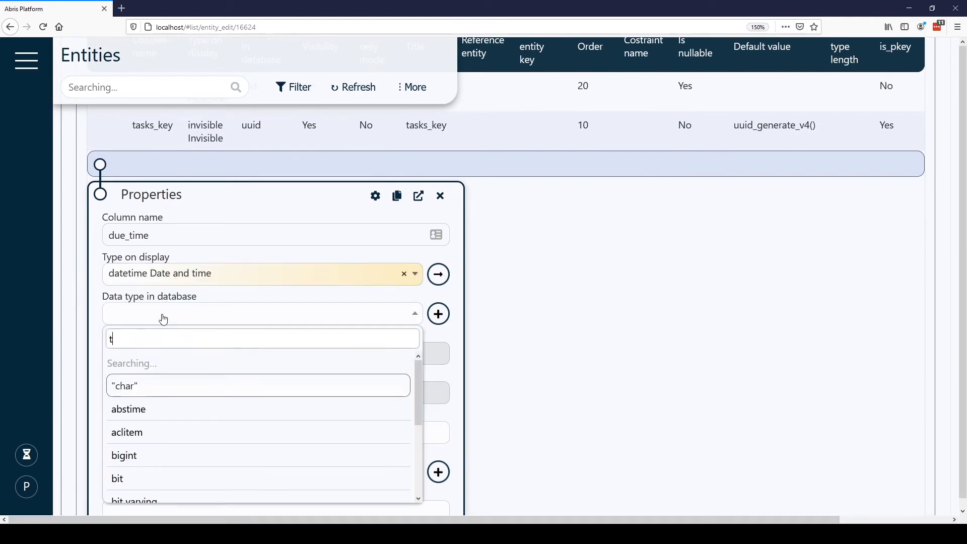
pyautogui.write('s')
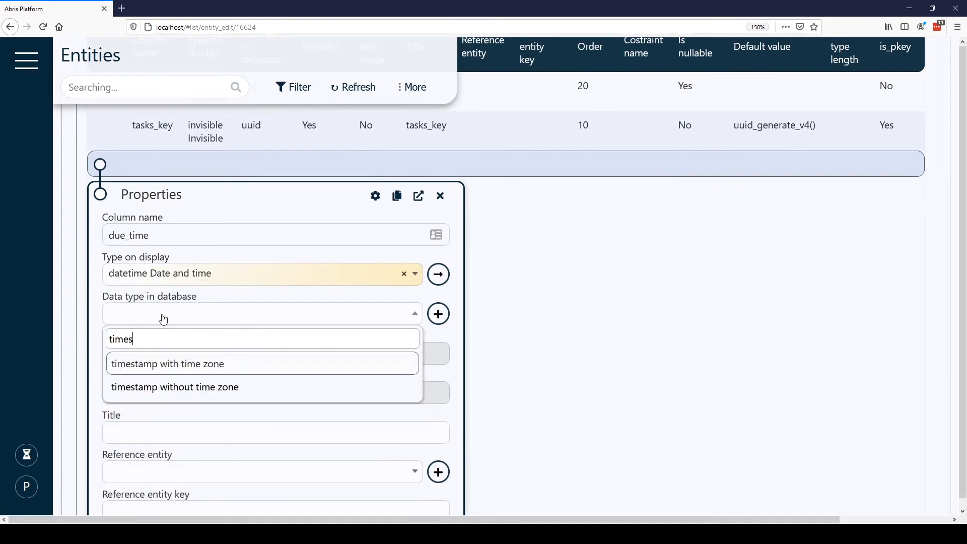
pyautogui.click(180, 374)
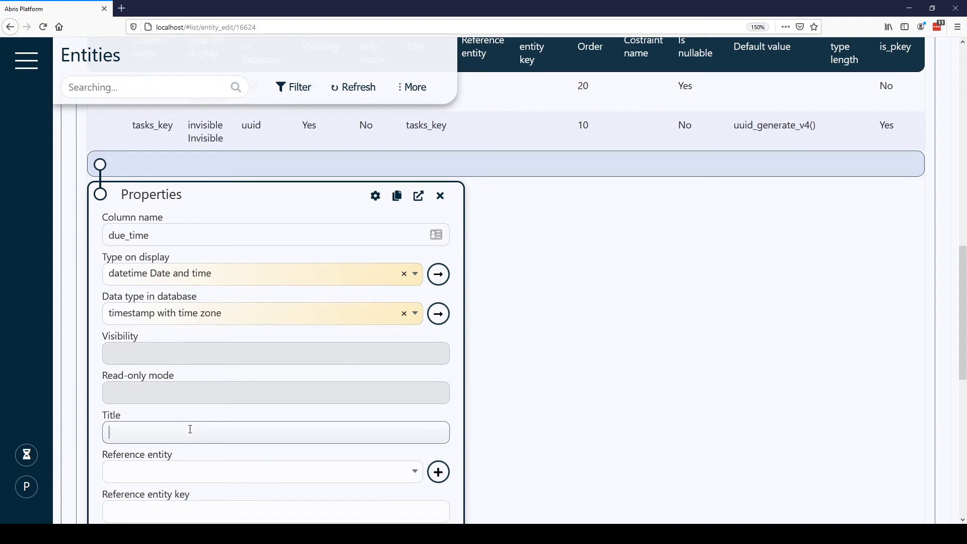
pyautogui.write('Due time')
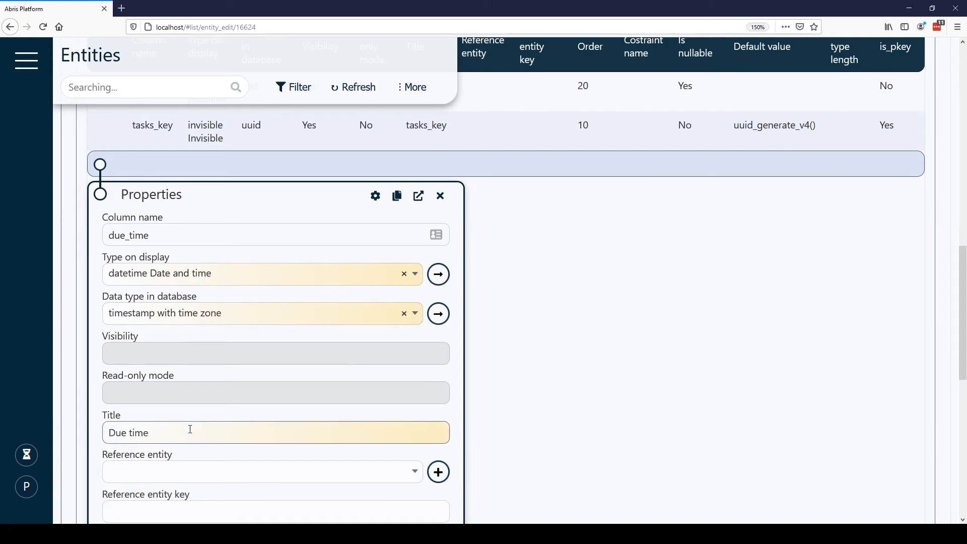
pyautogui.scroll(-6, 197, 448)
pyautogui.click(134, 423)
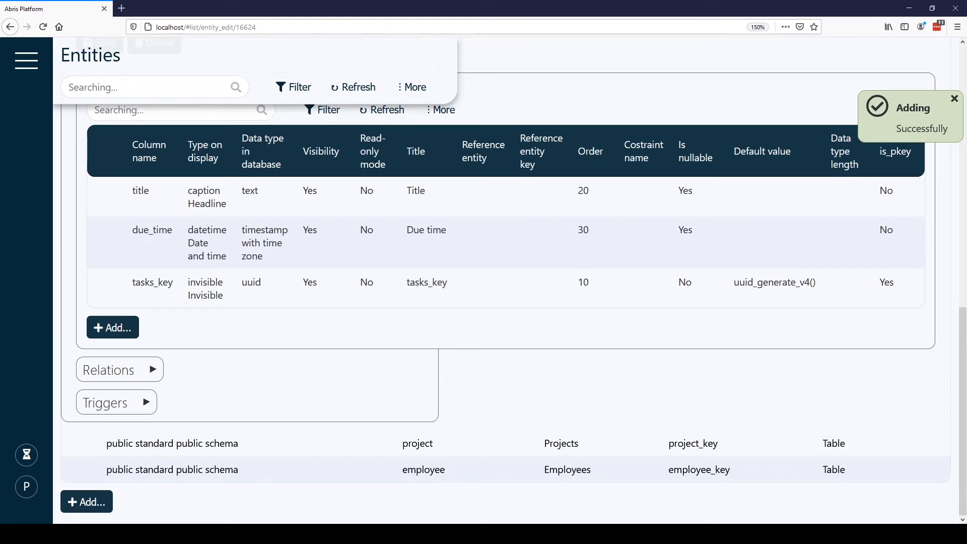
# Start another property of the tasks entity with the column name "progress" and the display type progress Horizontal indicator.
pyautogui.click(106, 328)
pyautogui.click(170, 389)
pyautogui.write('progress')
pyautogui.scroll(-3, 174, 391)
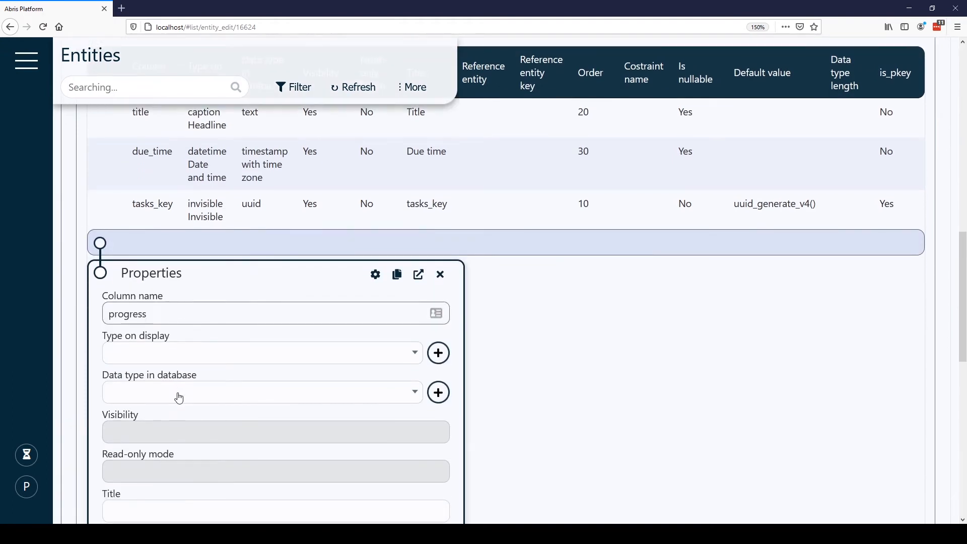
pyautogui.click(158, 356)
pyautogui.write('progre')
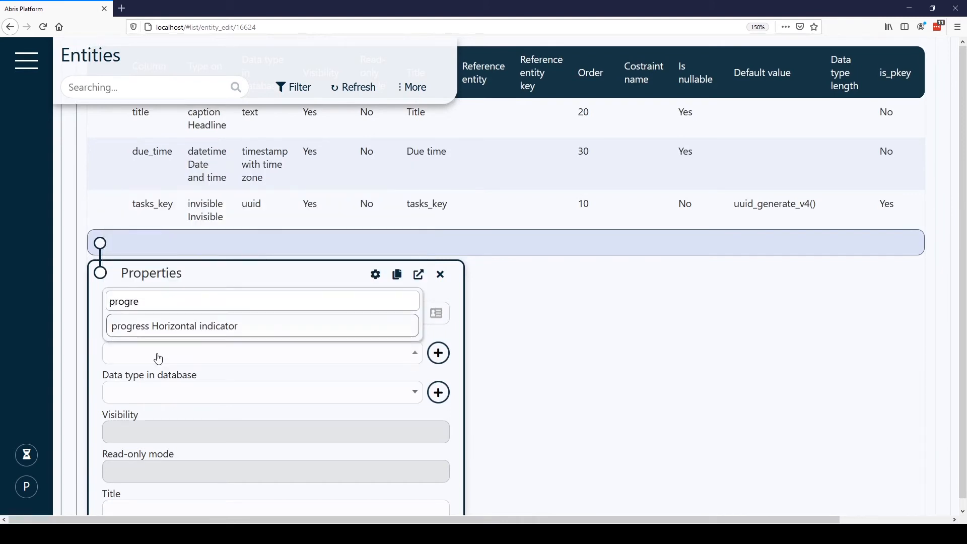
pyautogui.click(149, 325)
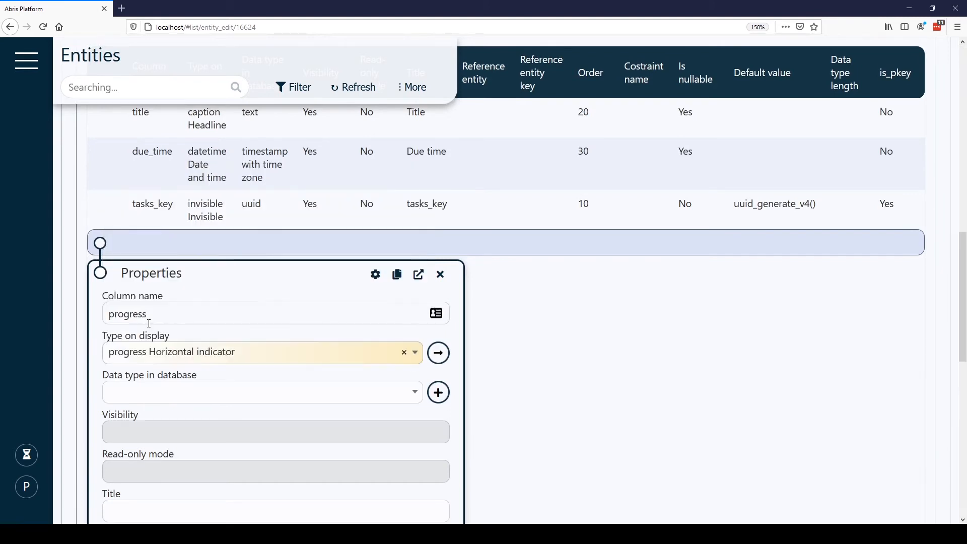
# Create the progress property with the database data type integer and the title "Progress".
pyautogui.click(166, 395)
pyautogui.write('inte')
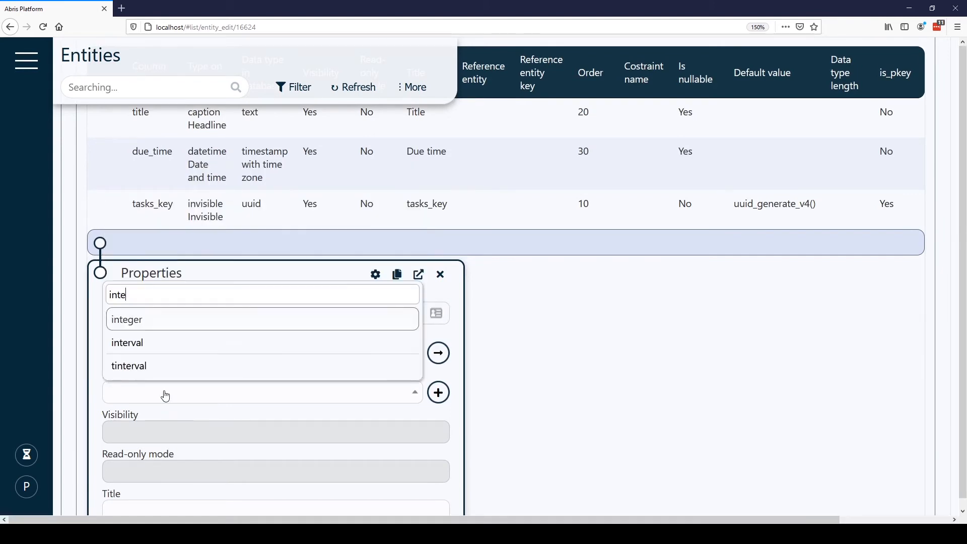
pyautogui.click(151, 319)
pyautogui.scroll(-3, 150, 318)
pyautogui.click(151, 357)
pyautogui.write('Pro')
pyautogui.scroll(-5, 148, 373)
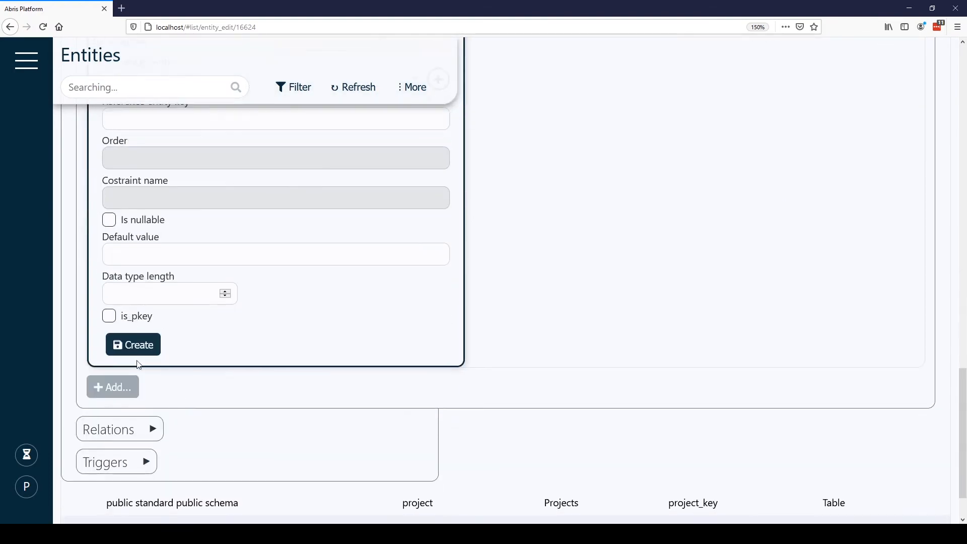
pyautogui.click(135, 345)
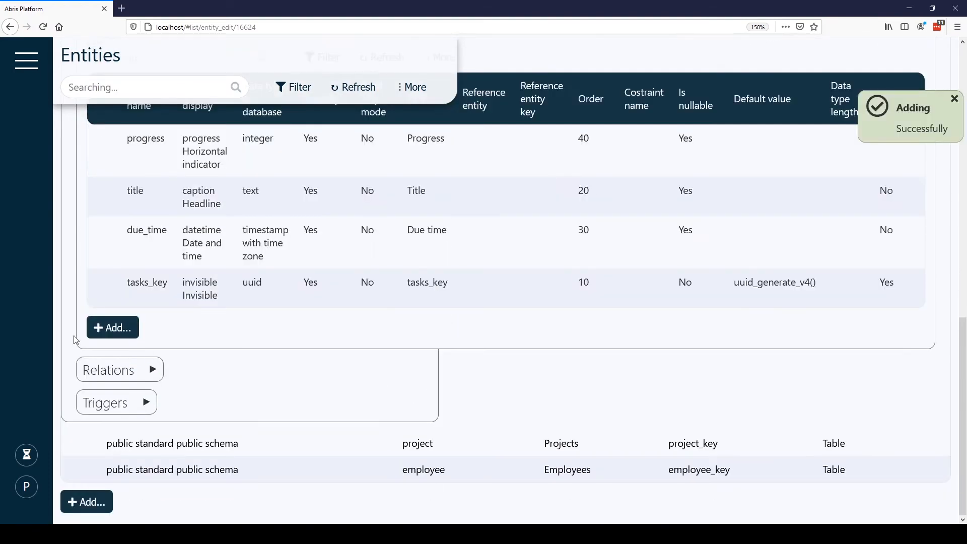
# Create another property of the tasks entity with the column name "description" and the title "Description".
pyautogui.click(110, 328)
pyautogui.scroll(-2, 151, 322)
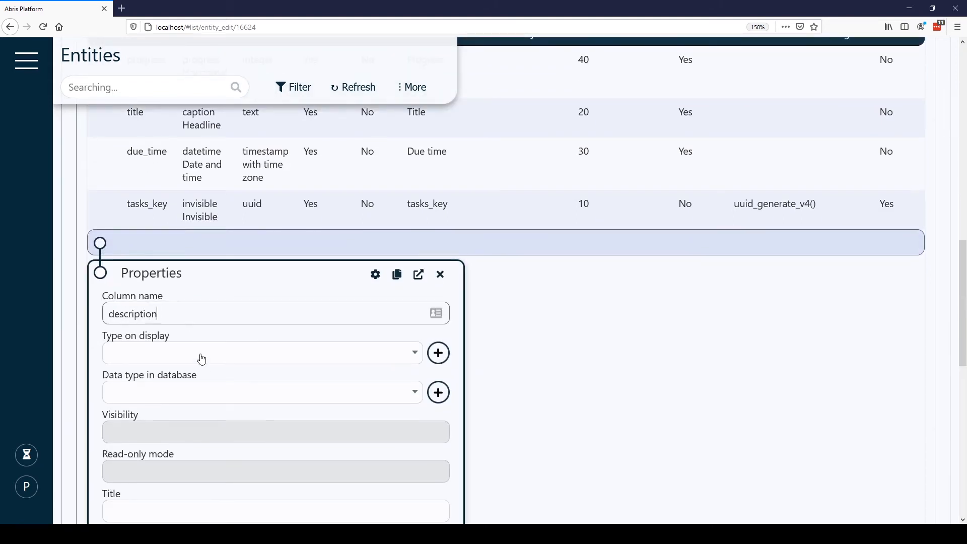
pyautogui.scroll(-6, 225, 395)
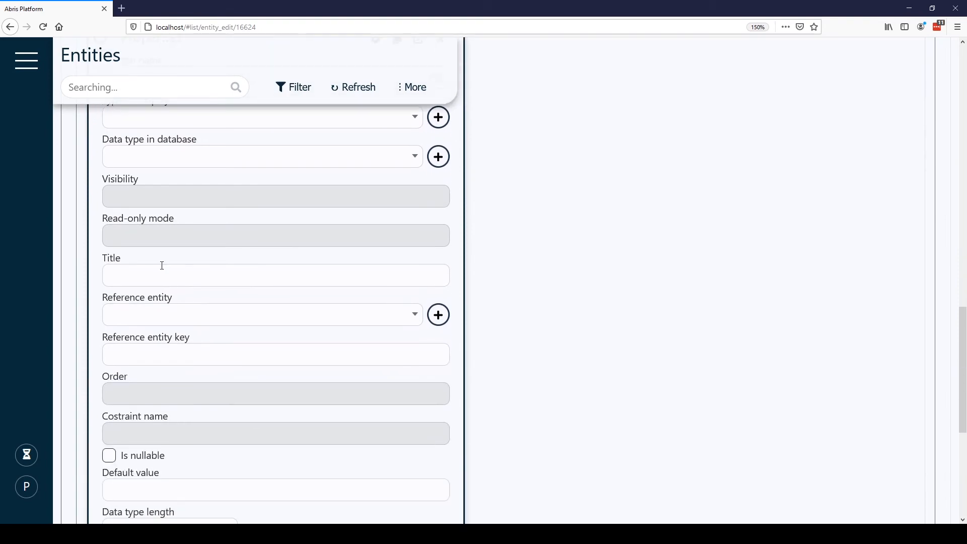
pyautogui.click(162, 270)
pyautogui.write('Descripti')
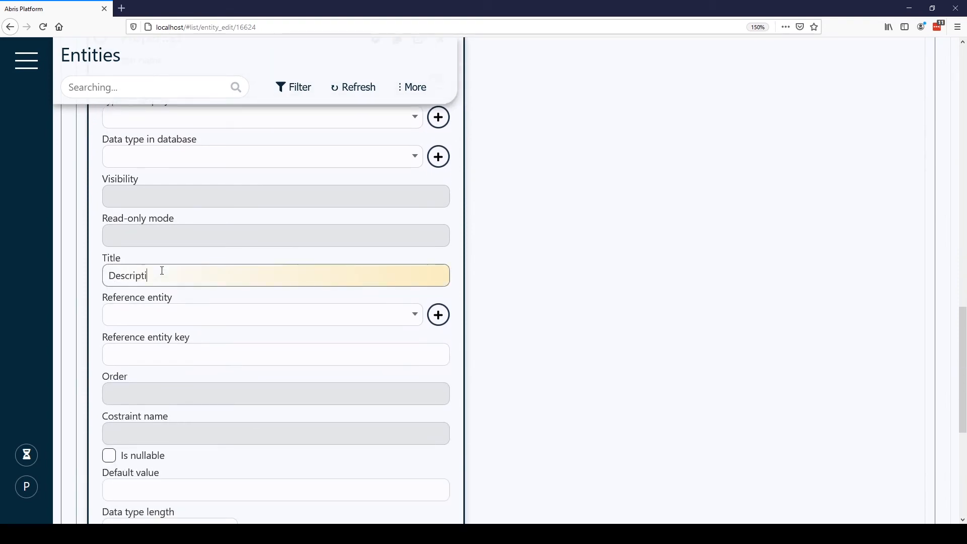
pyautogui.scroll(-3, 162, 270)
pyautogui.click(134, 421)
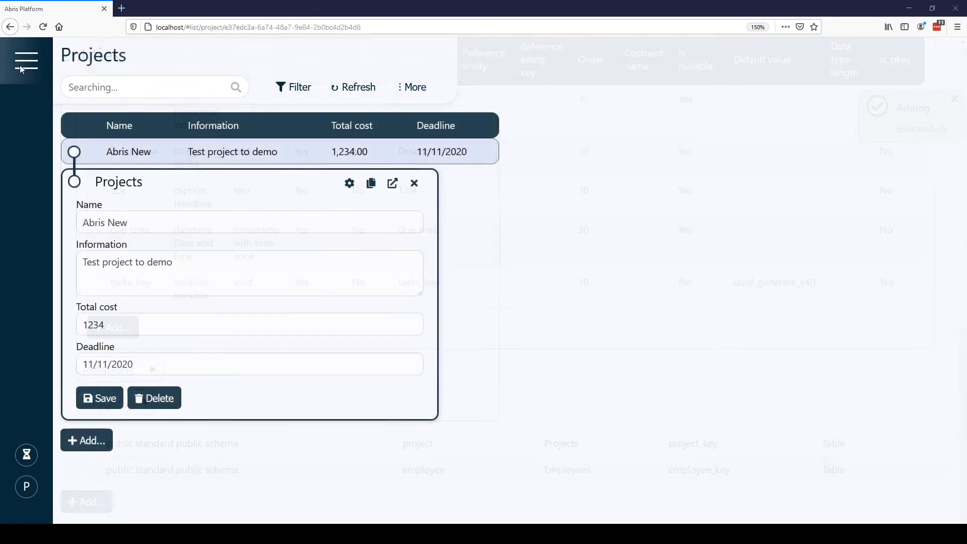
# Open the tasks entity from the Entities list in the configuration.
pyautogui.click(22, 66)
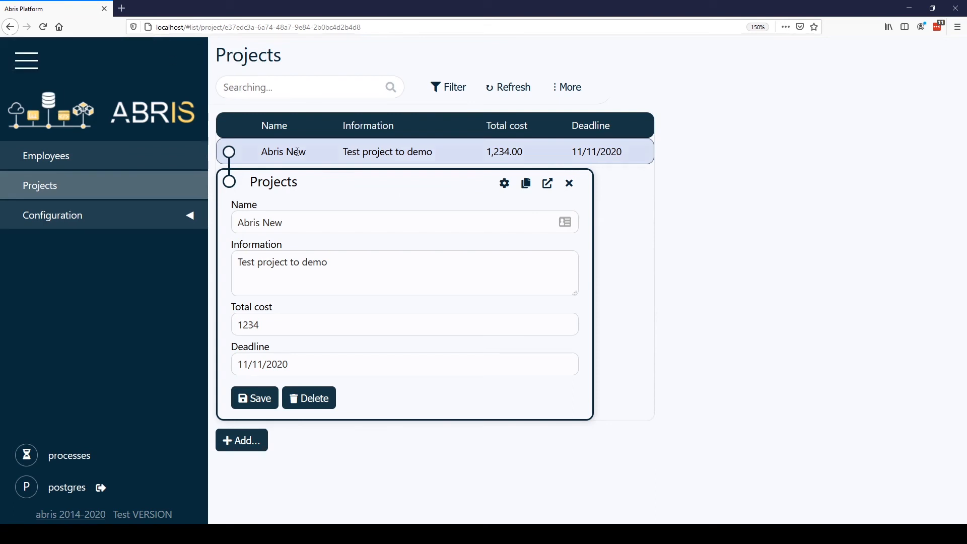
pyautogui.click(81, 224)
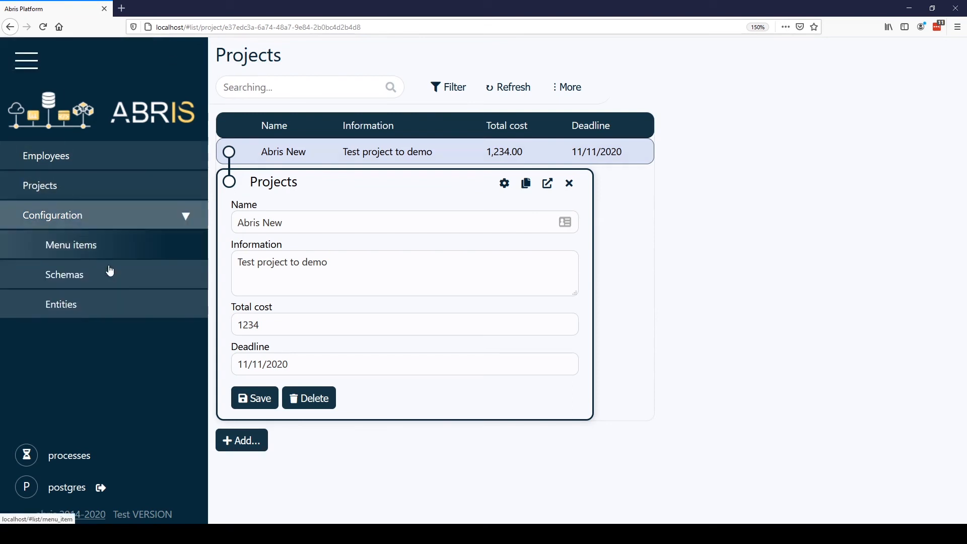
pyautogui.click(93, 308)
pyautogui.click(283, 181)
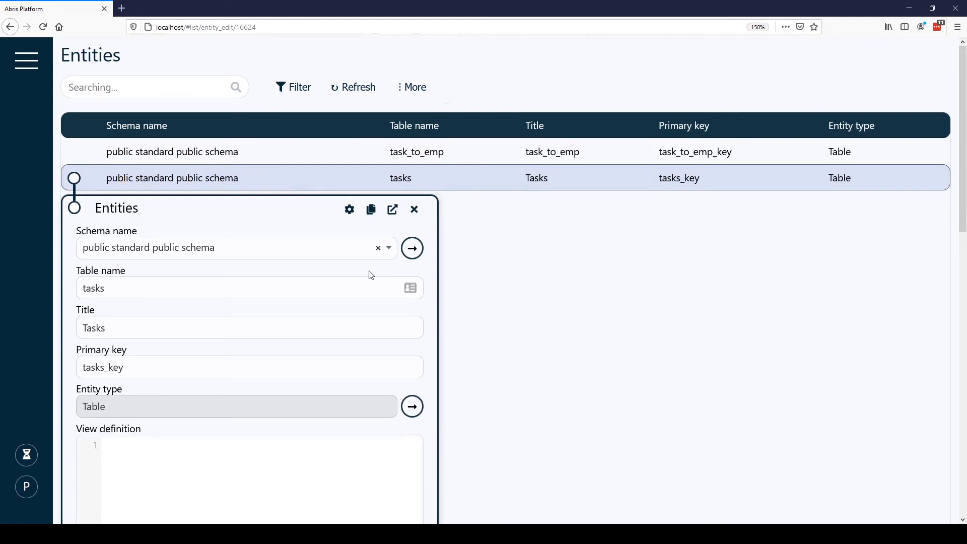
# Add a property to the tasks entity with the public schema's project entity as its reference entity.
pyautogui.scroll(-5, 340, 316)
pyautogui.scroll(-3, 342, 316)
pyautogui.click(123, 459)
pyautogui.scroll(-5, 363, 440)
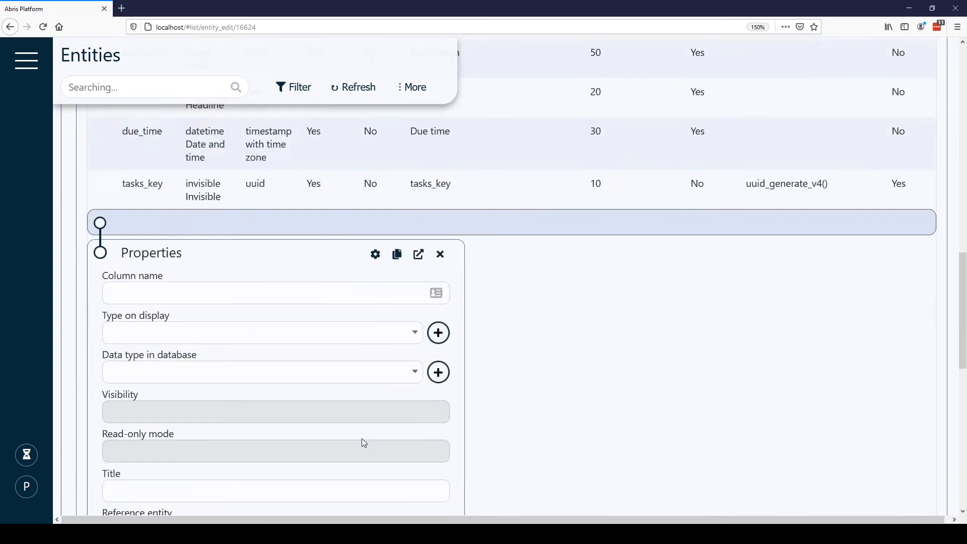
pyautogui.click(375, 449)
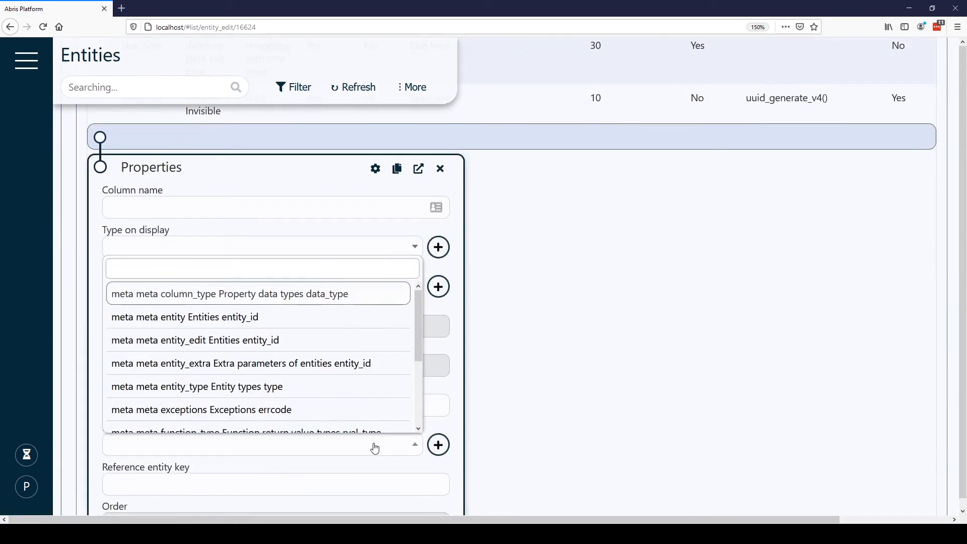
pyautogui.write('project')
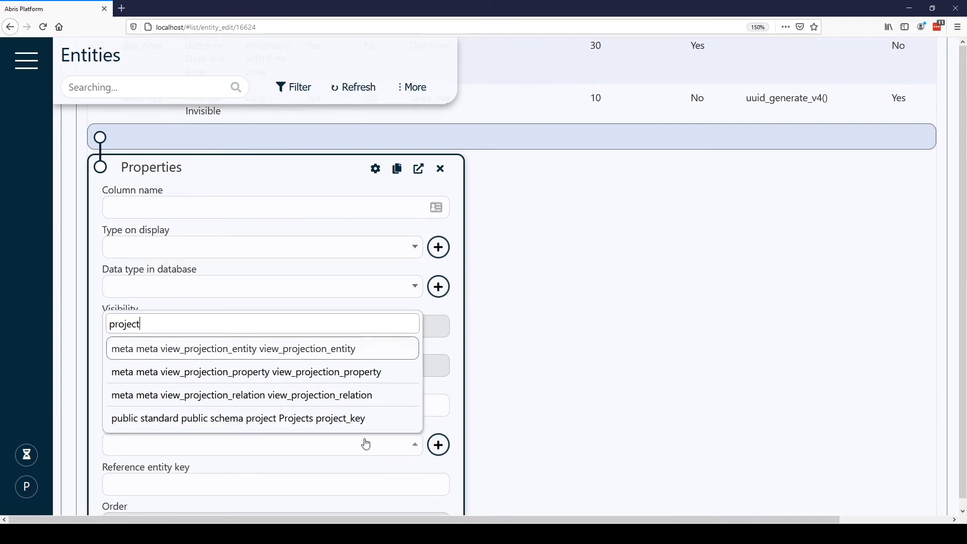
pyautogui.click(333, 421)
pyautogui.scroll(-5, 334, 425)
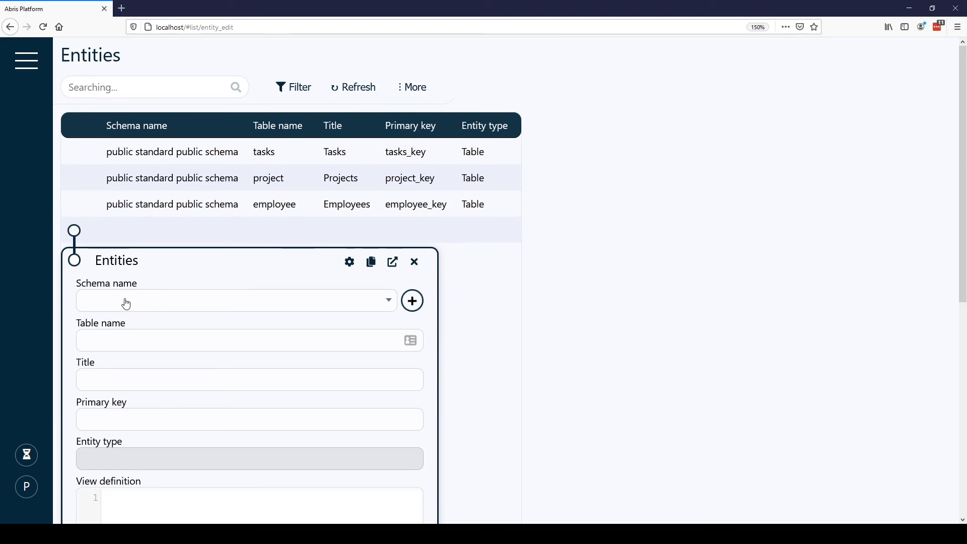
# Create a new entity with the table name "task_to_emp".
pyautogui.click(135, 345)
pyautogui.write('task_to_emp')
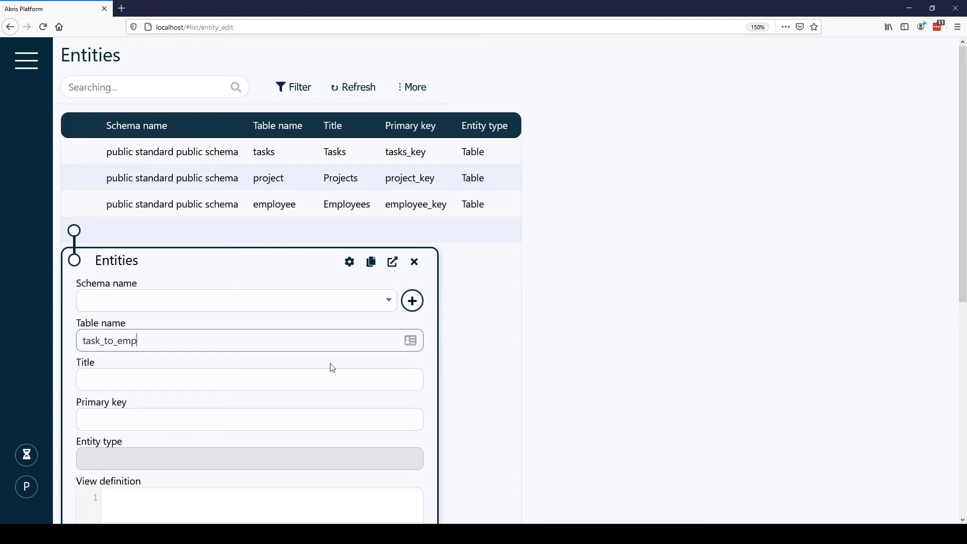
pyautogui.scroll(-3, 205, 402)
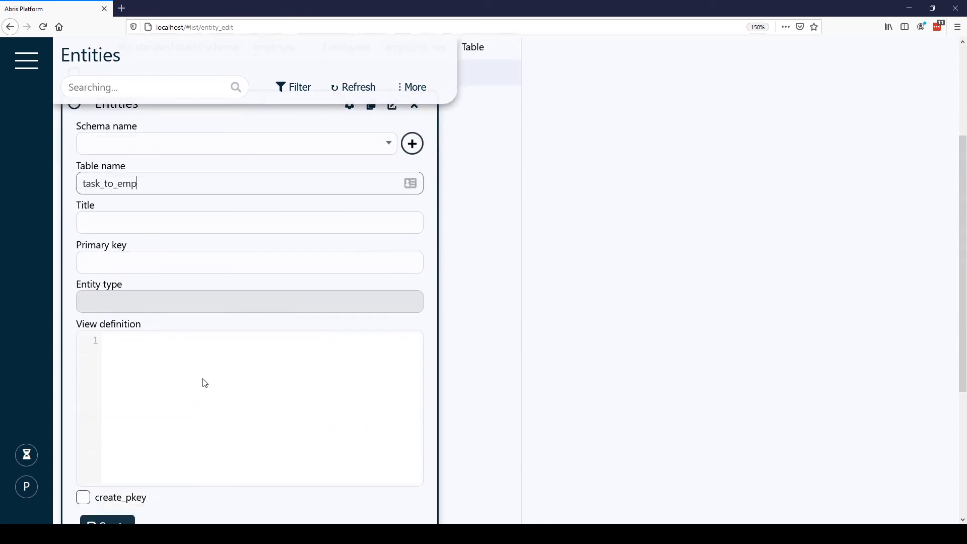
pyautogui.scroll(-2, 204, 385)
pyautogui.click(125, 459)
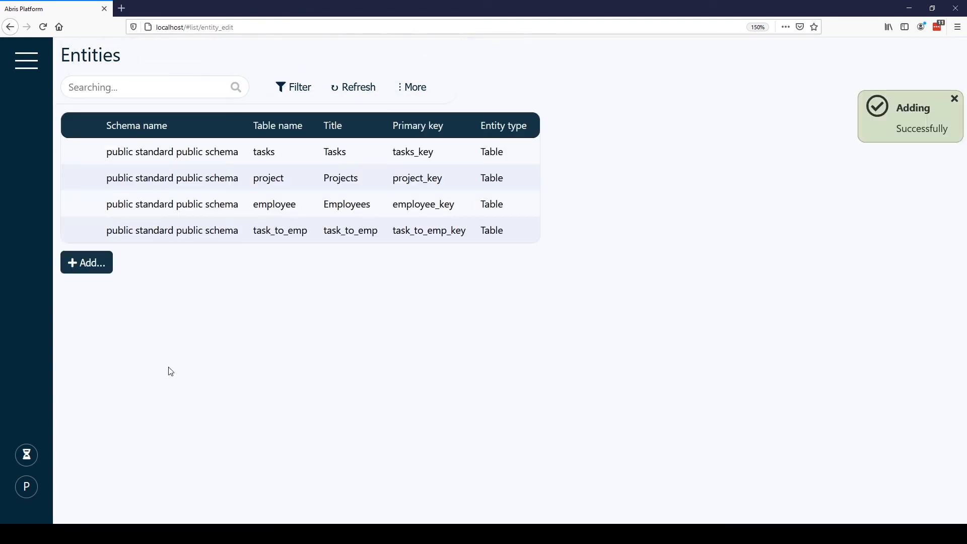
# Create a property in the task_to_emp entity with the public schema's tasks entity as its reference entity.
pyautogui.click(279, 238)
pyautogui.scroll(-5, 134, 420)
pyautogui.click(133, 418)
pyautogui.scroll(-5, 232, 421)
pyautogui.scroll(-2, 253, 411)
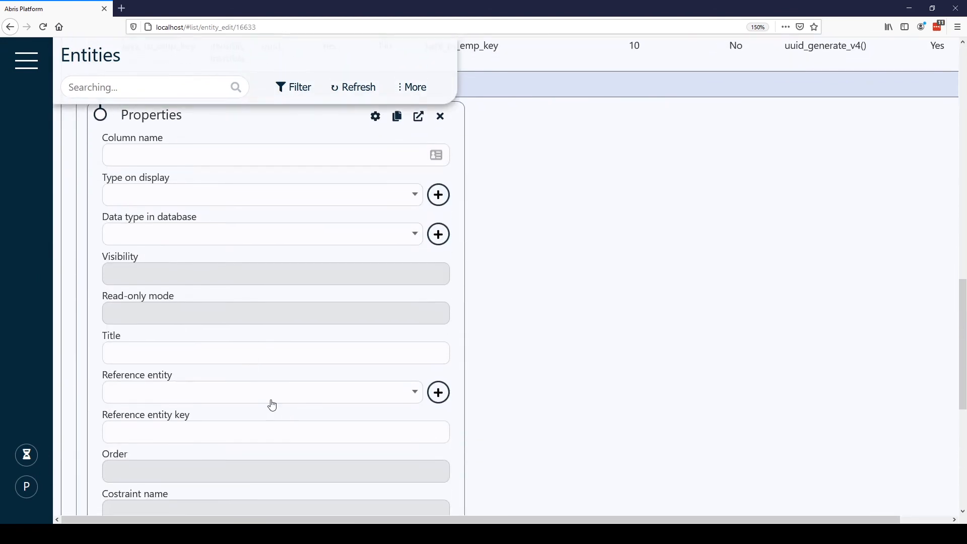
pyautogui.click(272, 405)
pyautogui.write('task')
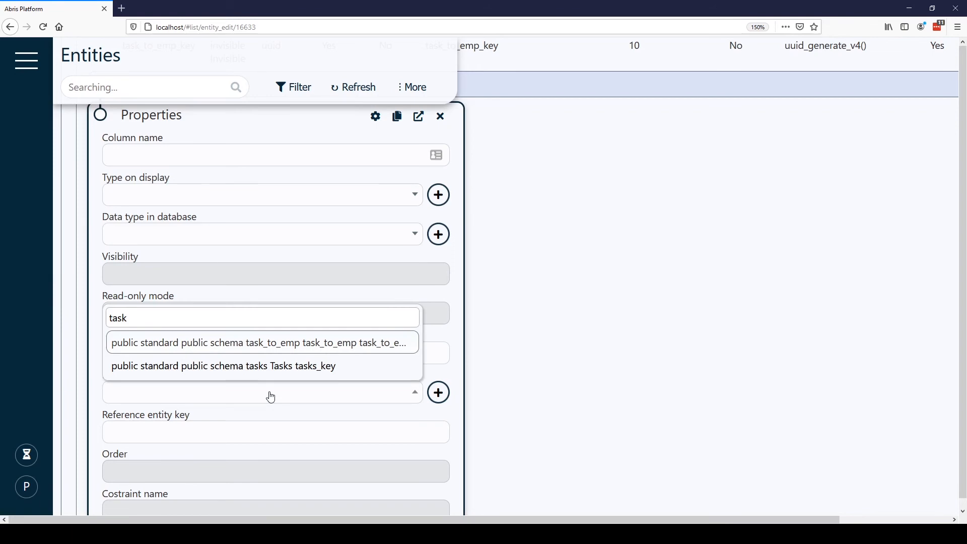
pyautogui.click(258, 373)
pyautogui.scroll(-3, 243, 436)
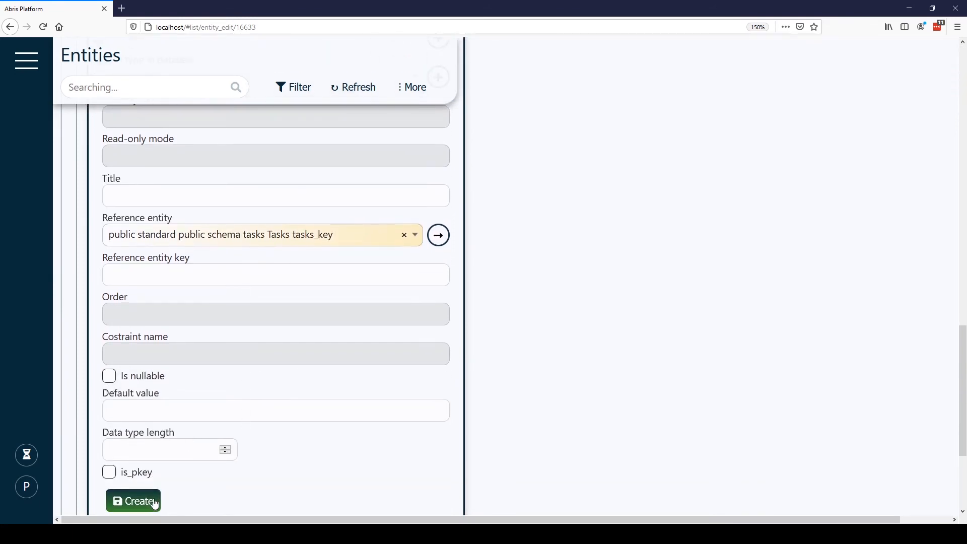
pyautogui.click(154, 503)
# Create another task_to_emp property with the employee entity as its reference entity, and check the reference entity keys of both links.
pyautogui.click(115, 371)
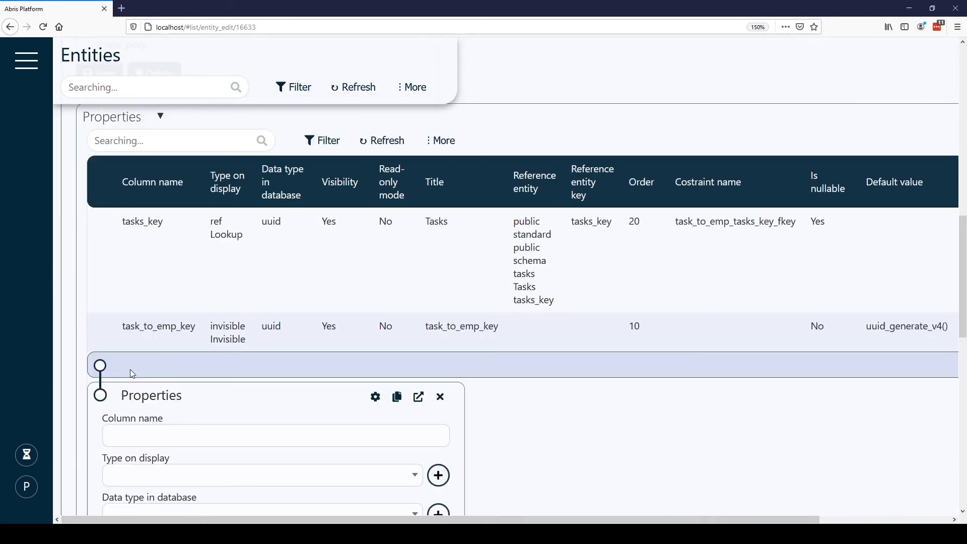
pyautogui.scroll(-3, 191, 400)
pyautogui.scroll(-3, 169, 339)
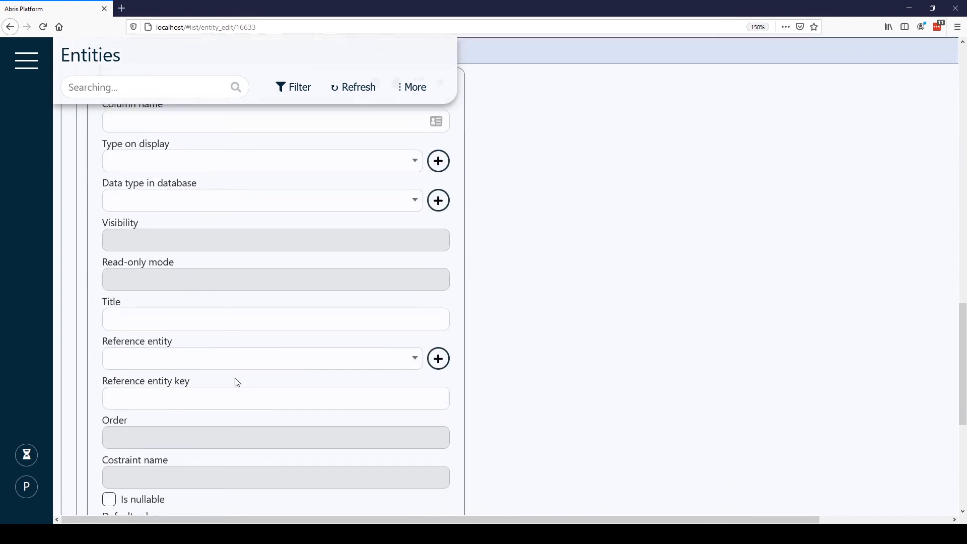
pyautogui.click(214, 364)
pyautogui.write('emplo')
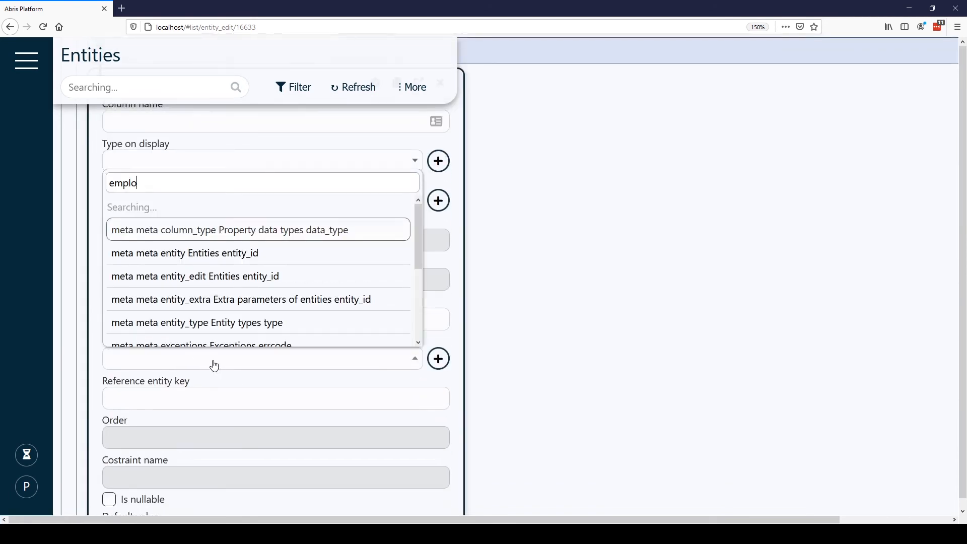
pyautogui.write('y')
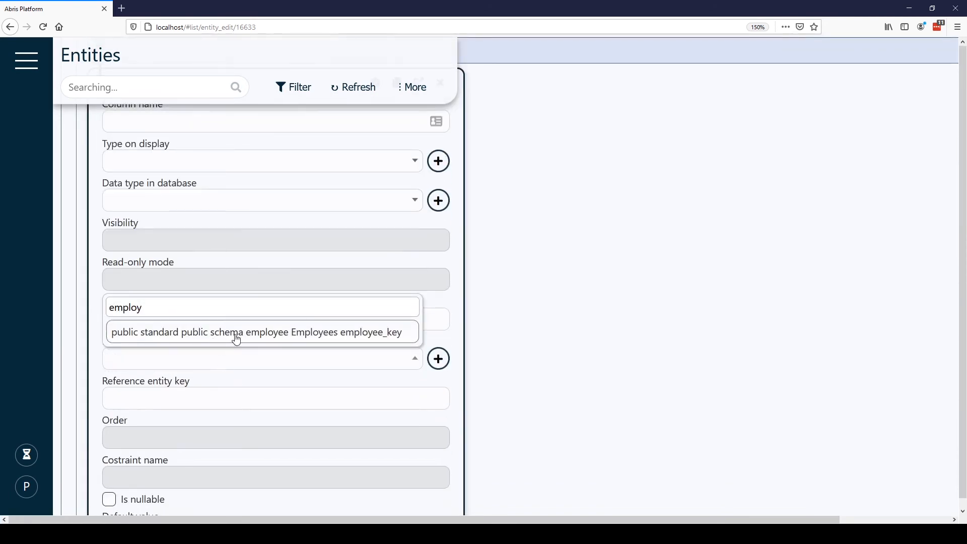
pyautogui.click(236, 332)
pyautogui.scroll(-5, 219, 408)
pyautogui.click(142, 391)
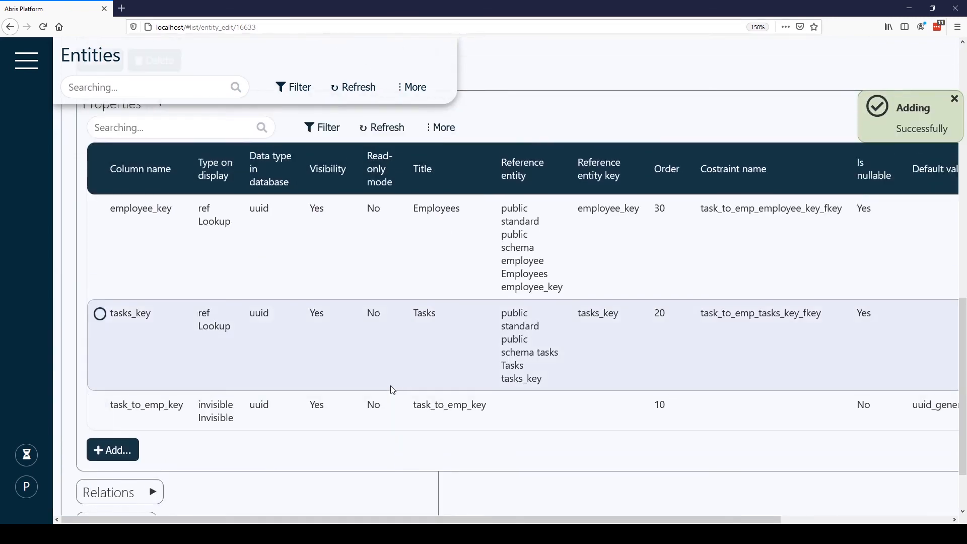
pyautogui.moveTo(577, 208); pyautogui.dragTo(645, 209)
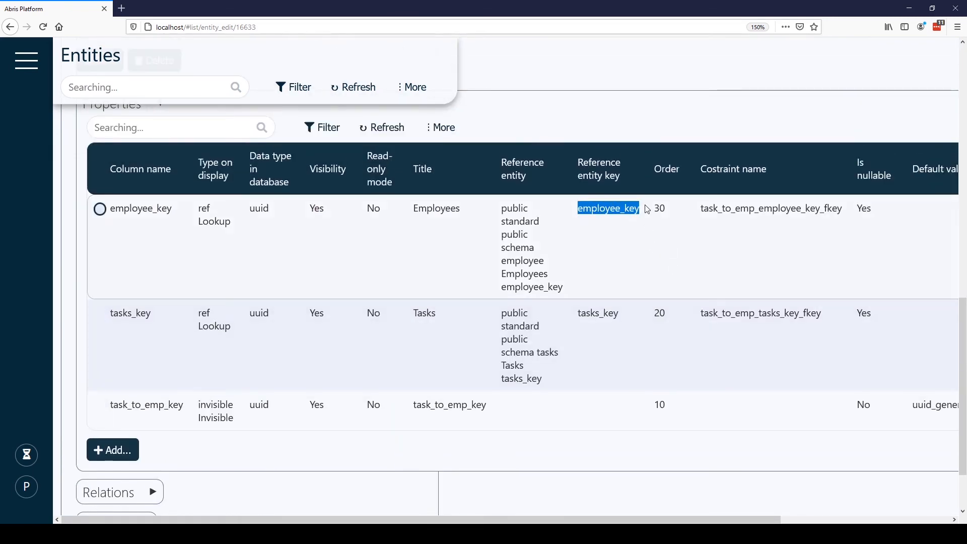
pyautogui.moveTo(581, 313); pyautogui.dragTo(623, 318)
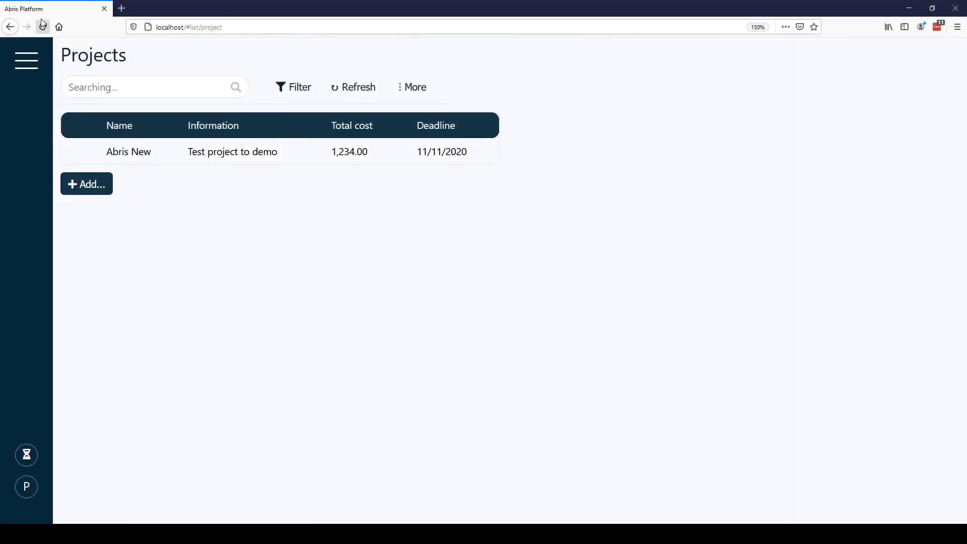
# Open the Abris New project's Tasks list and start a new task record.
pyautogui.click(73, 151)
pyautogui.click(117, 443)
pyautogui.scroll(-3, 280, 447)
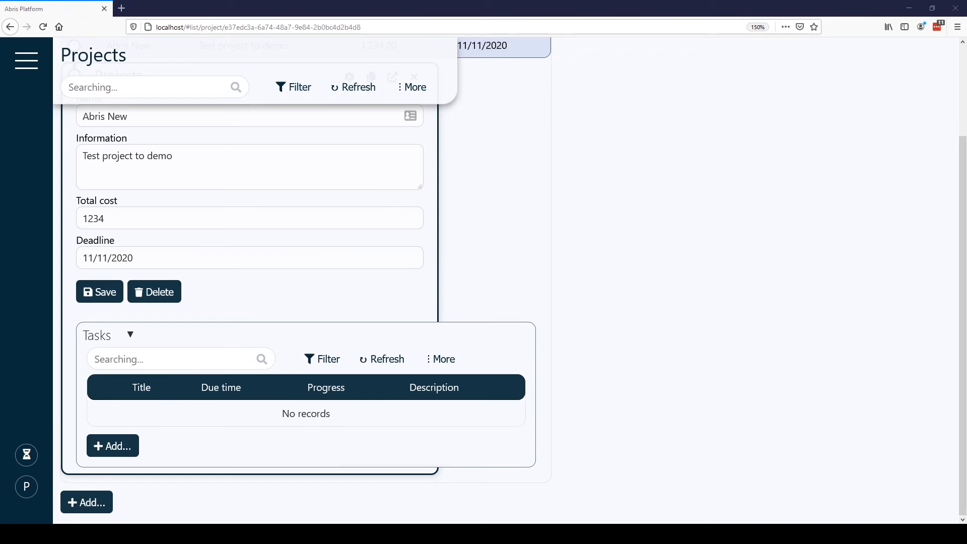
pyautogui.click(117, 446)
pyautogui.scroll(-4, 419, 448)
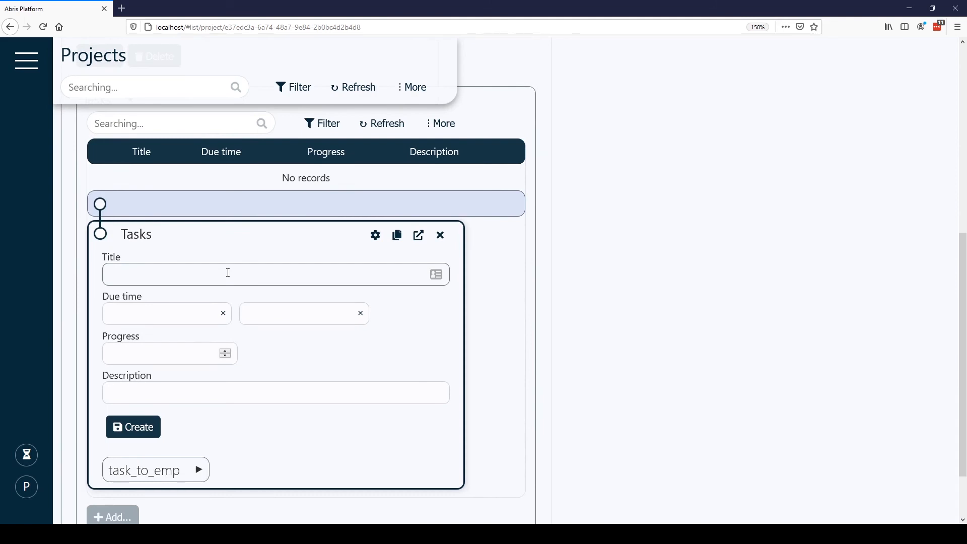
# Title the new task "create video" and set its due time to 11/13/2020 03:05.
pyautogui.click(199, 314)
pyautogui.click(244, 399)
pyautogui.click(252, 314)
pyautogui.click(377, 430)
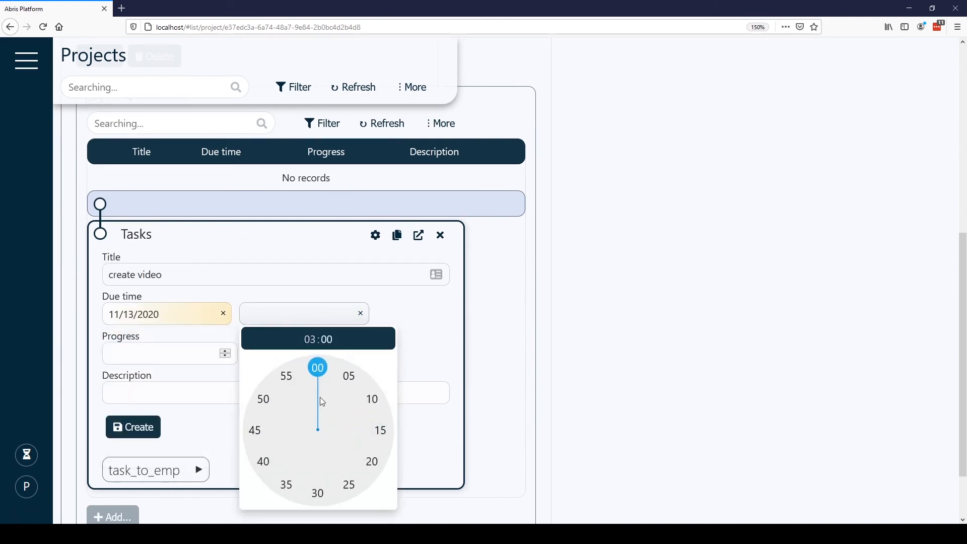
pyautogui.click(349, 376)
# Set the task's progress to 7, enter the description "video create task description for demo", and create the record.
pyautogui.click(167, 353)
pyautogui.doubleClick(226, 352)
pyautogui.doubleClick(225, 351)
pyautogui.click(191, 391)
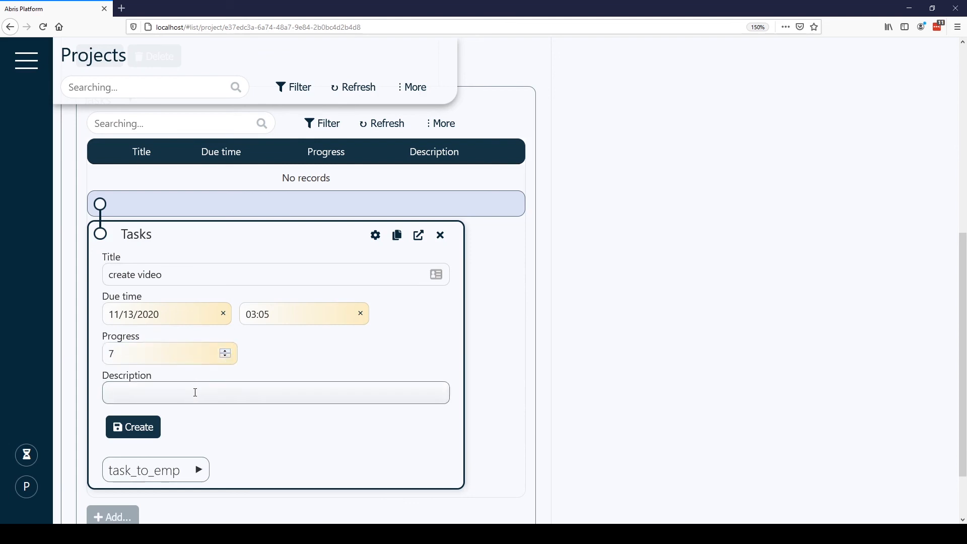
pyautogui.write('video create t')
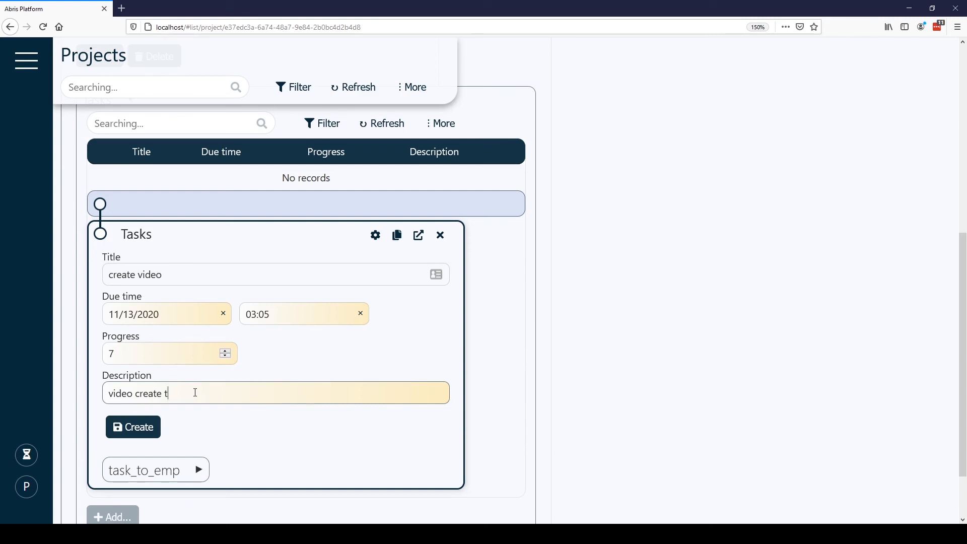
pyautogui.write('ption')
pyautogui.click(158, 437)
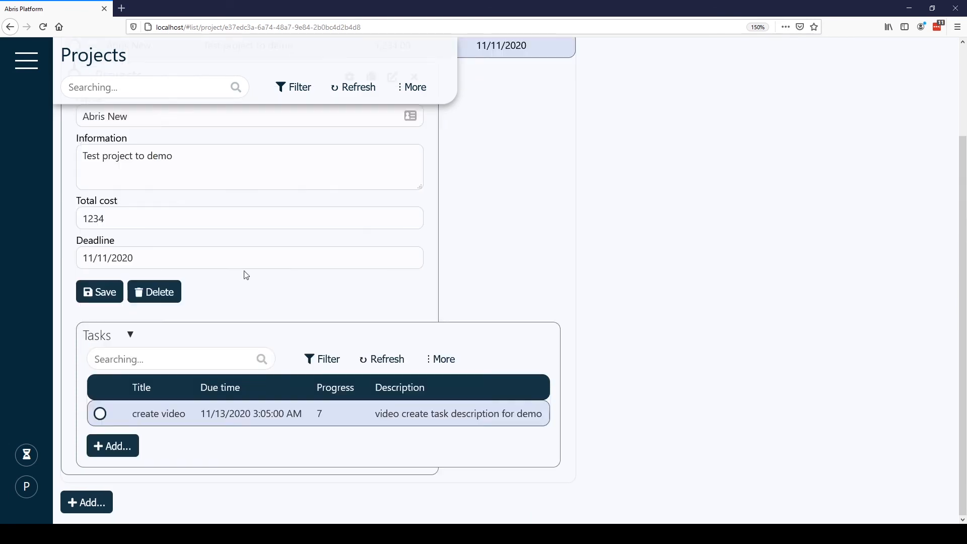
# Start a second task titled "upgrade site" with the due time 11/13/2020 03:15.
pyautogui.click(108, 448)
pyautogui.scroll(-3, 177, 489)
pyautogui.click(165, 356)
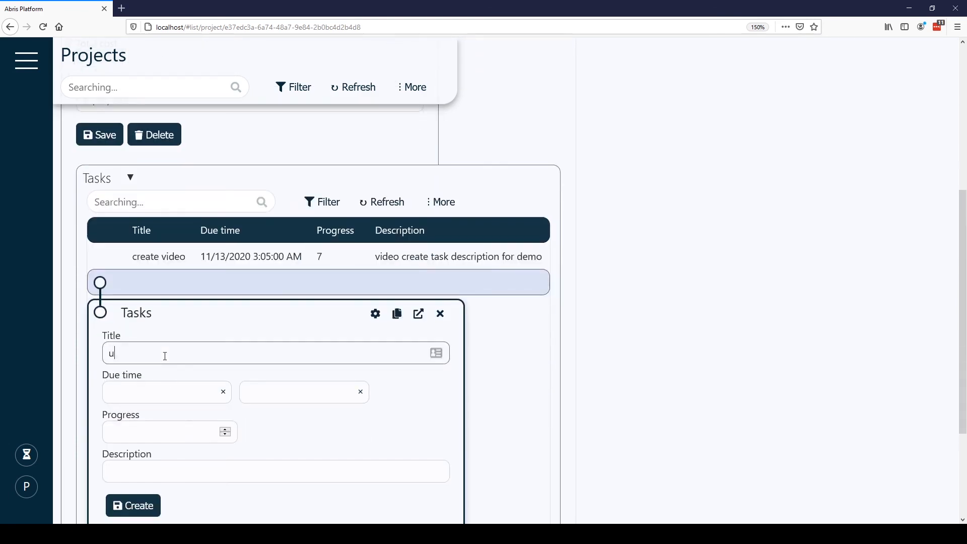
pyautogui.click(166, 392)
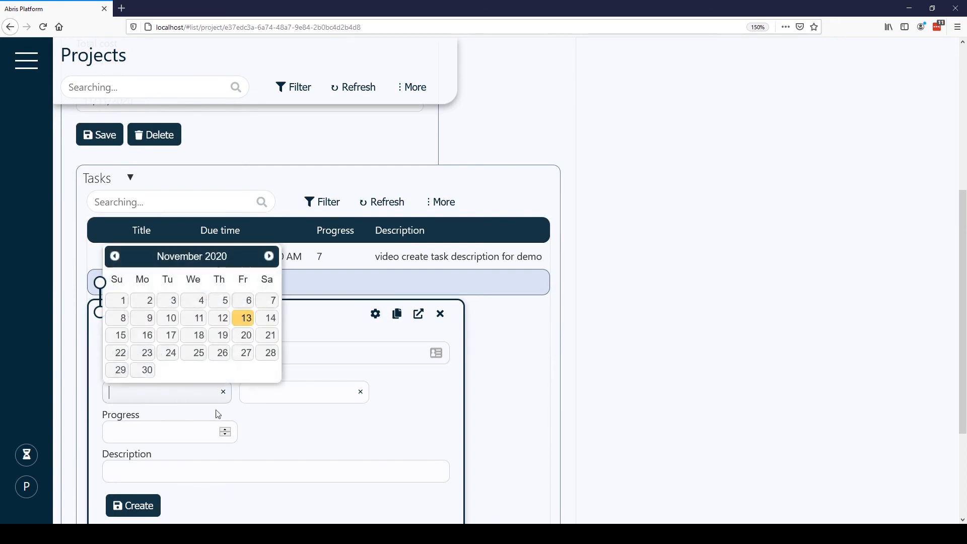
pyautogui.click(244, 317)
pyautogui.click(293, 392)
pyautogui.scroll(-2, 382, 488)
pyautogui.click(361, 444)
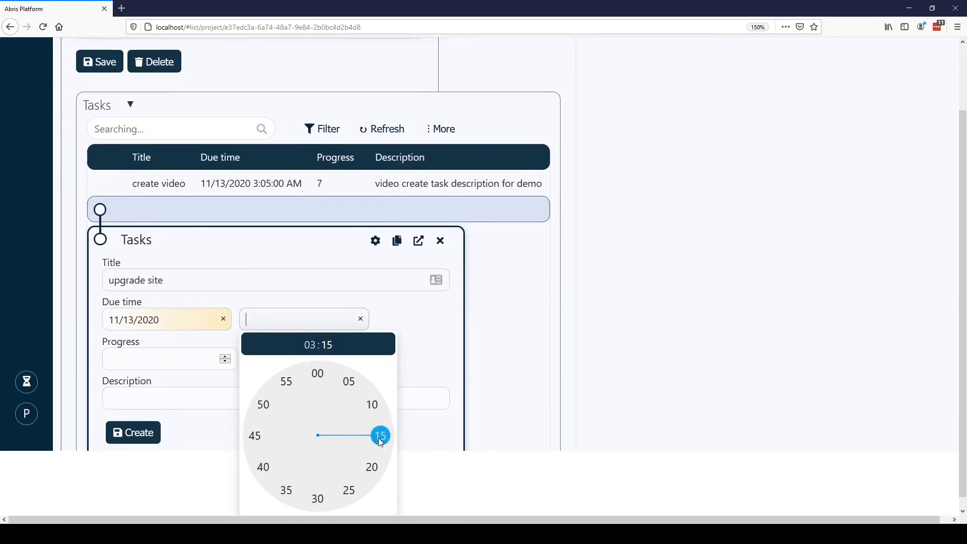
pyautogui.click(362, 444)
# Set the progress of the "upgrade site" task to 95 and create the record.
pyautogui.scroll(-2, 361, 417)
pyautogui.click(191, 285)
pyautogui.write('95')
pyautogui.click(141, 358)
# Return to the Entities list and open the tasks entity down to its properties.
pyautogui.click(93, 311)
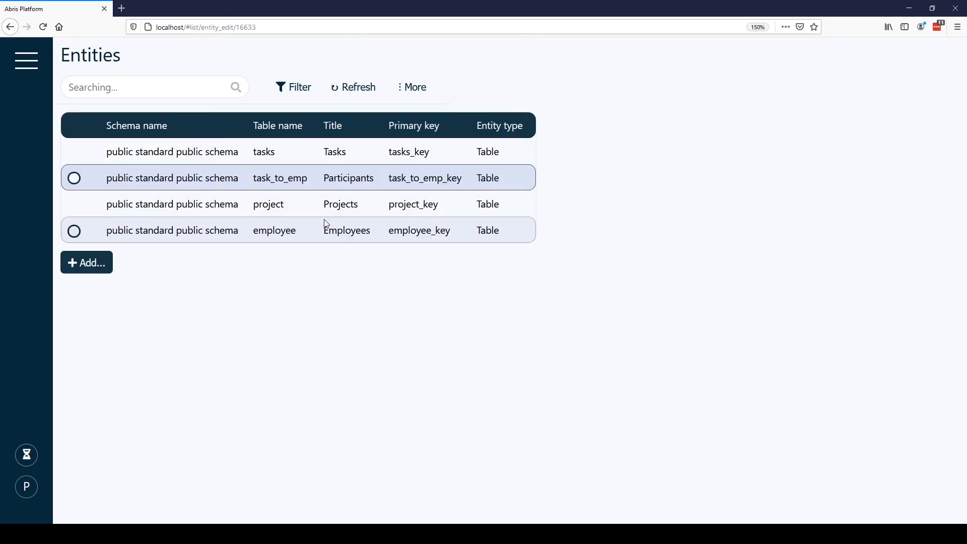
pyautogui.click(310, 154)
pyautogui.scroll(-7, 452, 311)
pyautogui.scroll(-5, 452, 310)
pyautogui.scroll(2, 150, 157)
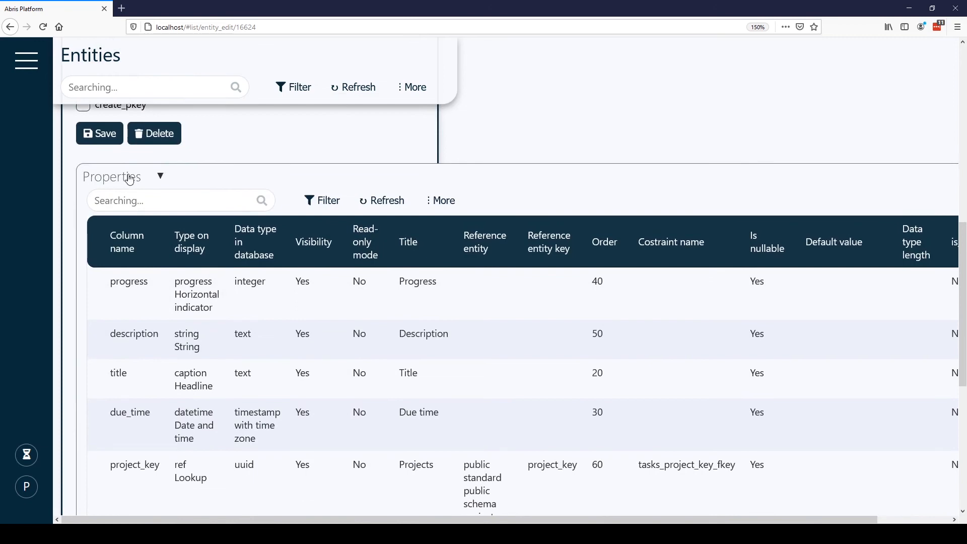
# Change the title of the tasks entity's task_to_emp relation to "Participants" and save it.
pyautogui.click(130, 180)
pyautogui.click(126, 344)
pyautogui.click(297, 421)
pyautogui.scroll(-3, 297, 423)
pyautogui.scroll(-2, 194, 398)
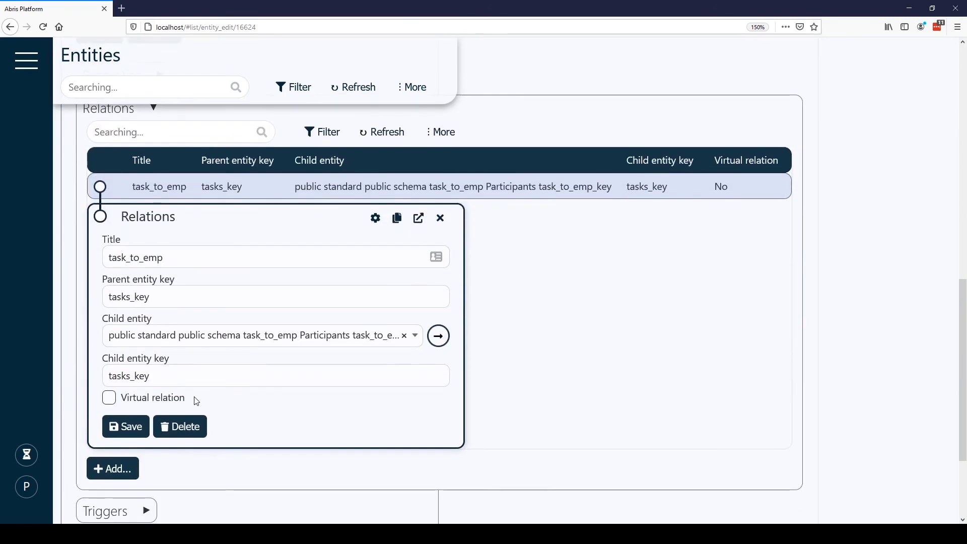
pyautogui.click(164, 257)
pyautogui.moveTo(165, 258); pyautogui.dragTo(82, 265)
pyautogui.write('Participants')
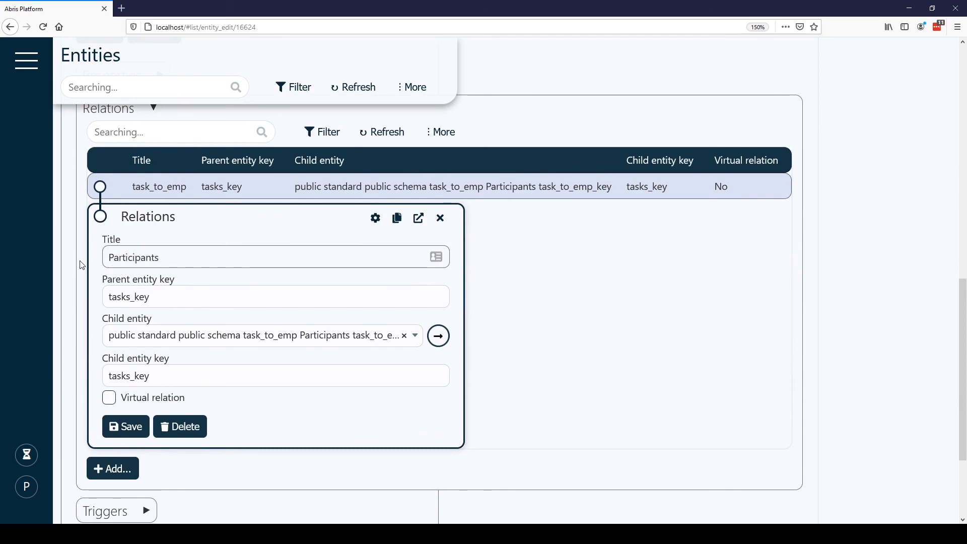
pyautogui.click(125, 426)
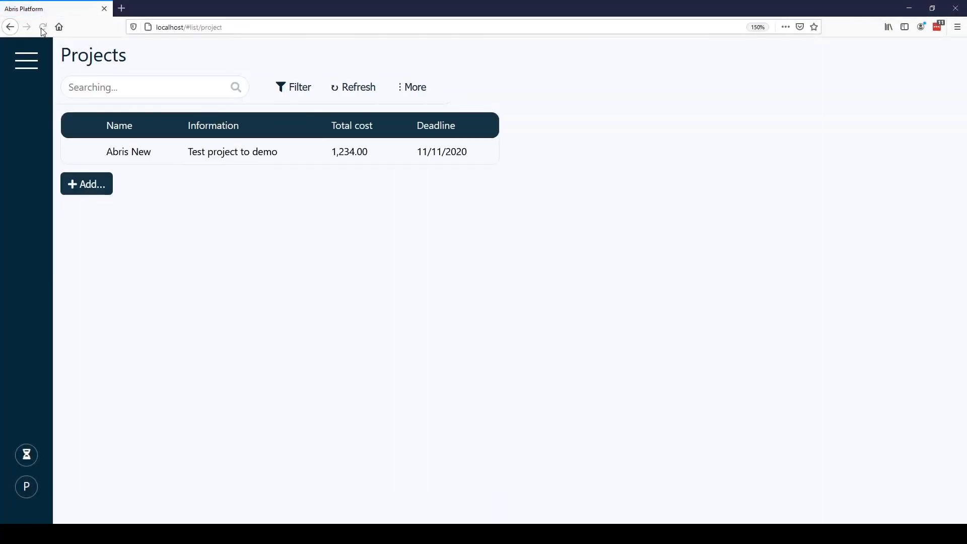
pyautogui.click(140, 146)
pyautogui.click(91, 442)
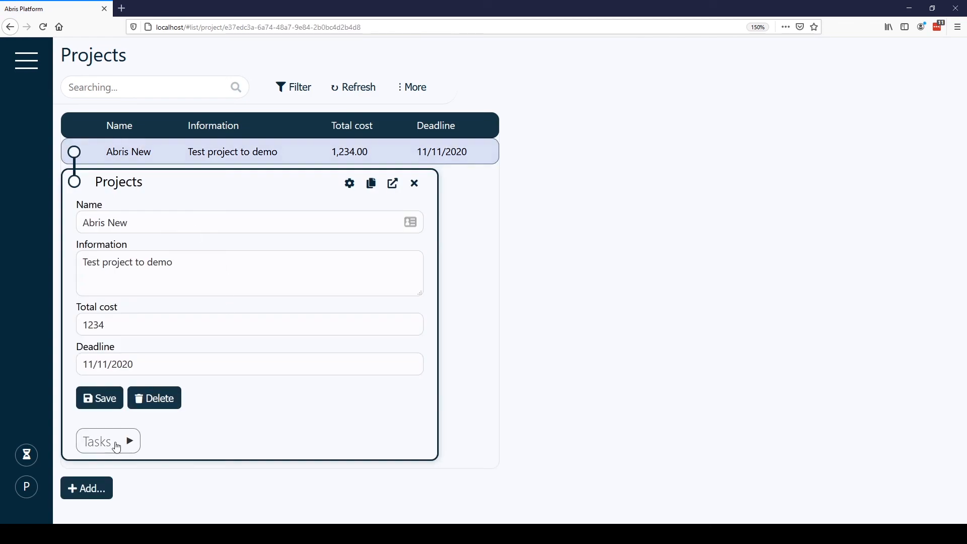
pyautogui.scroll(-3, 238, 410)
pyautogui.click(259, 388)
pyautogui.scroll(-6, 296, 401)
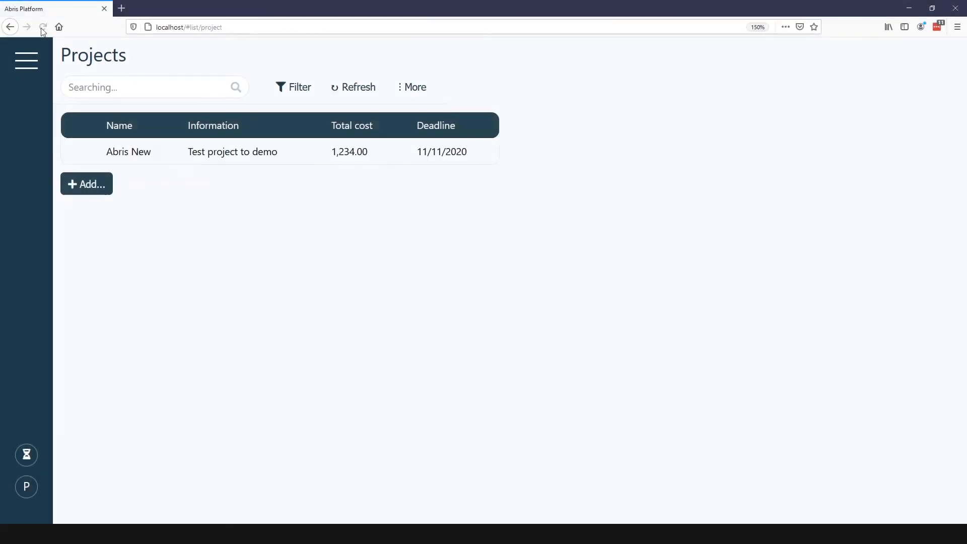
# Open the Abris New project's "create video" task down to its Participants list.
pyautogui.click(140, 149)
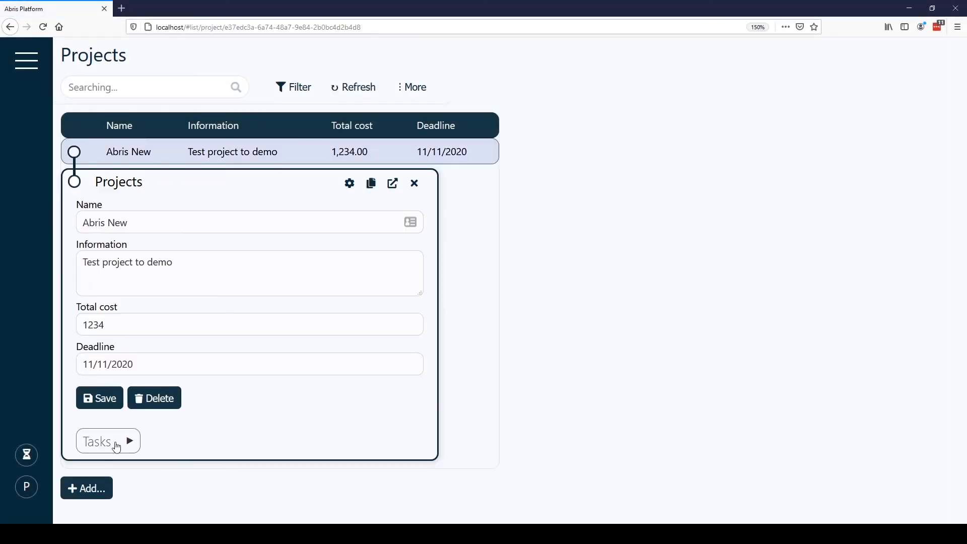
pyautogui.click(117, 447)
pyautogui.scroll(-3, 257, 395)
pyautogui.click(262, 389)
pyautogui.scroll(-6, 296, 403)
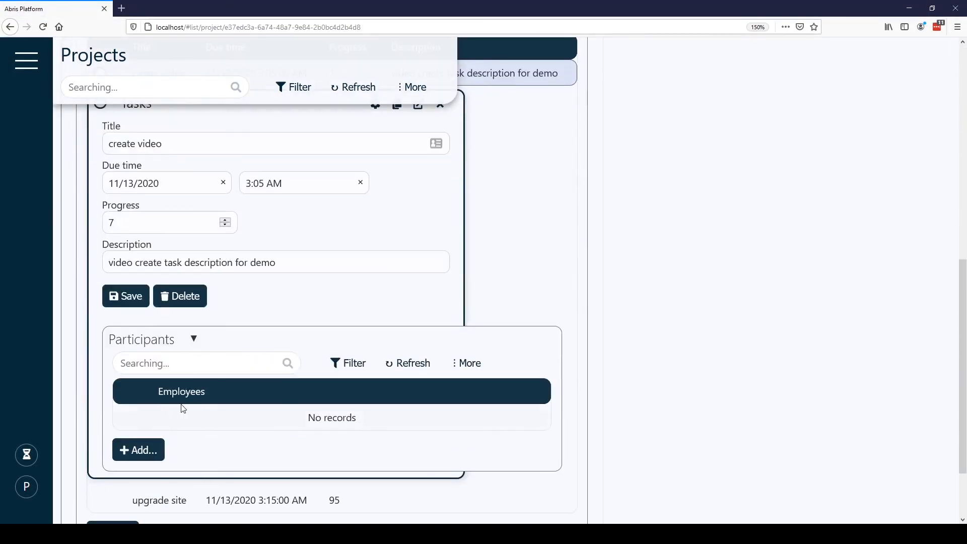
# Start a participant record with a new employee, entering the employee's name and the From time 12:00.
pyautogui.scroll(-2, 136, 362)
pyautogui.click(136, 362)
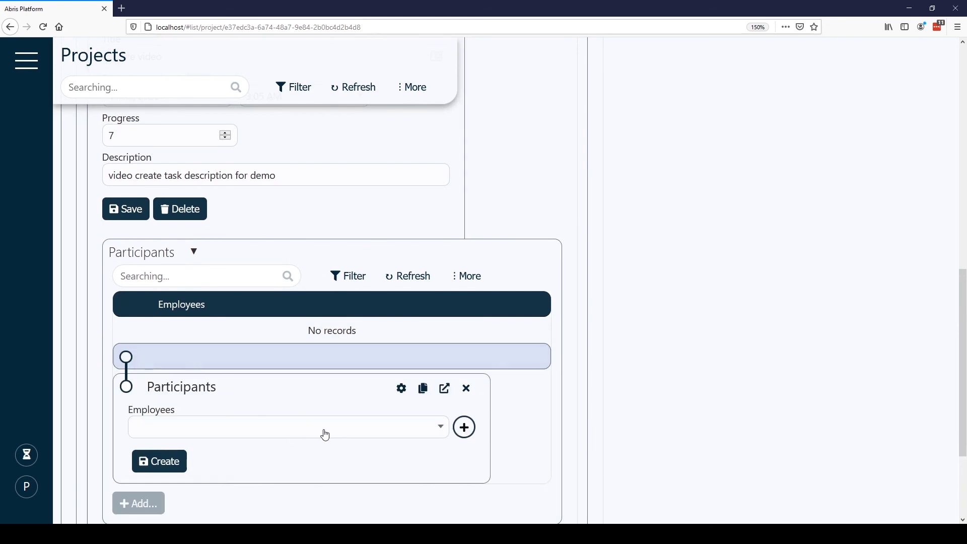
pyautogui.click(463, 427)
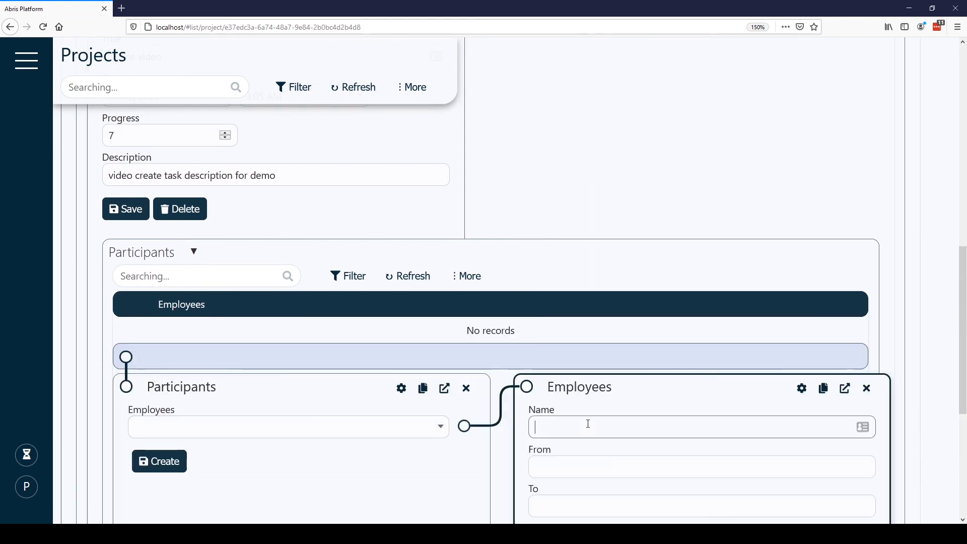
pyautogui.scroll(-3, 588, 424)
pyautogui.click(622, 343)
pyautogui.click(612, 381)
pyautogui.click(612, 383)
# Set the new employee's To time and create the employee record for the participant.
pyautogui.click(620, 354)
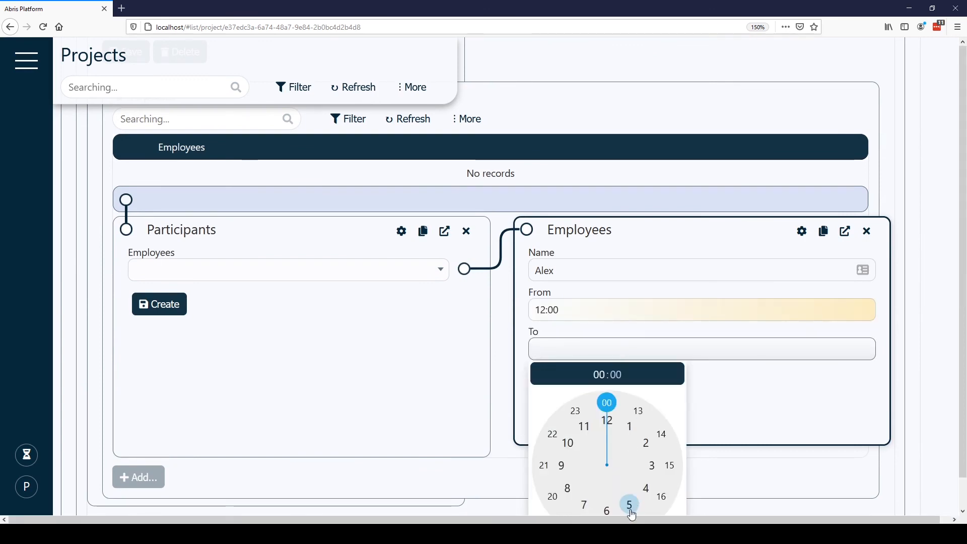
pyautogui.scroll(-1, 628, 500)
pyautogui.click(645, 484)
pyautogui.click(610, 377)
pyautogui.click(562, 385)
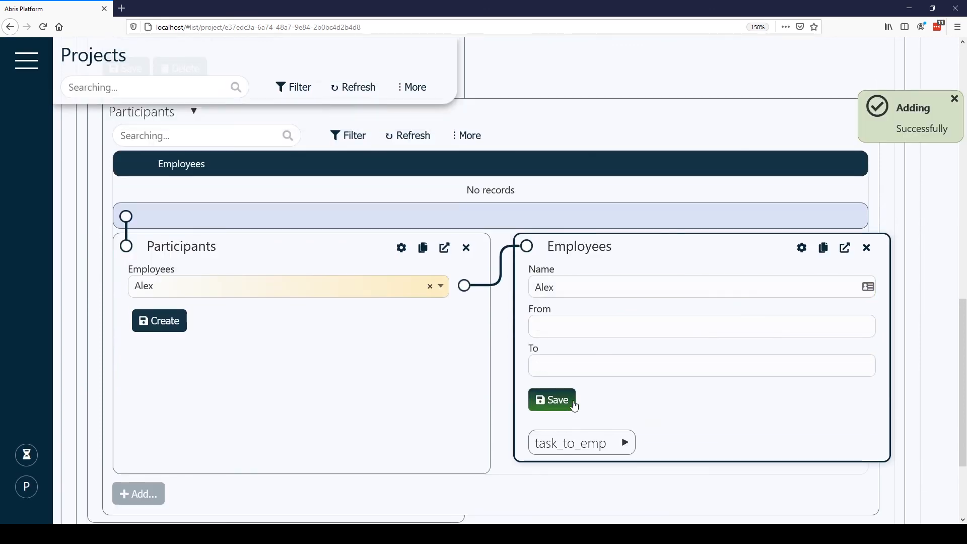